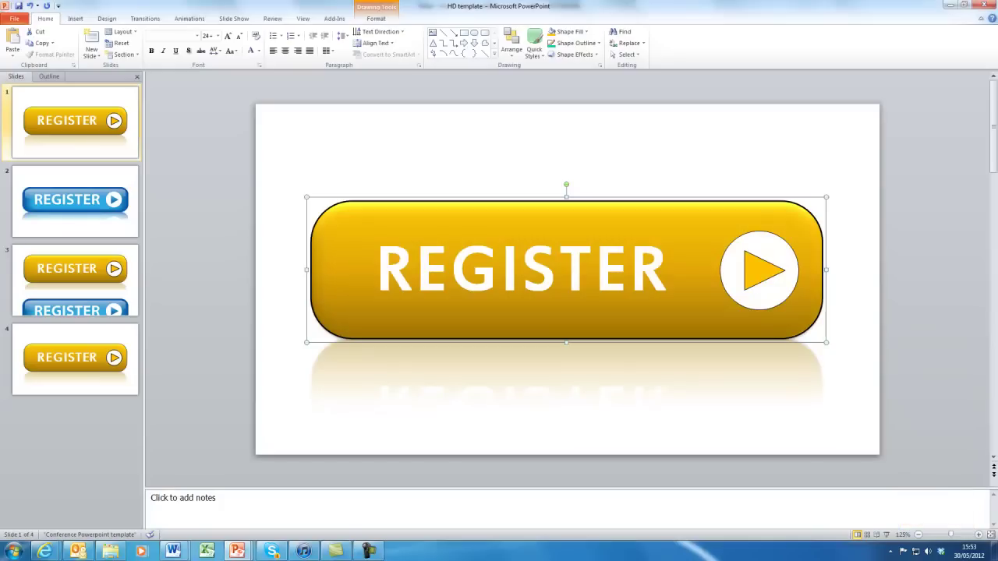
On slide 2, insert a wide text box above the blue button and enter the text "Register"
click(101, 163)
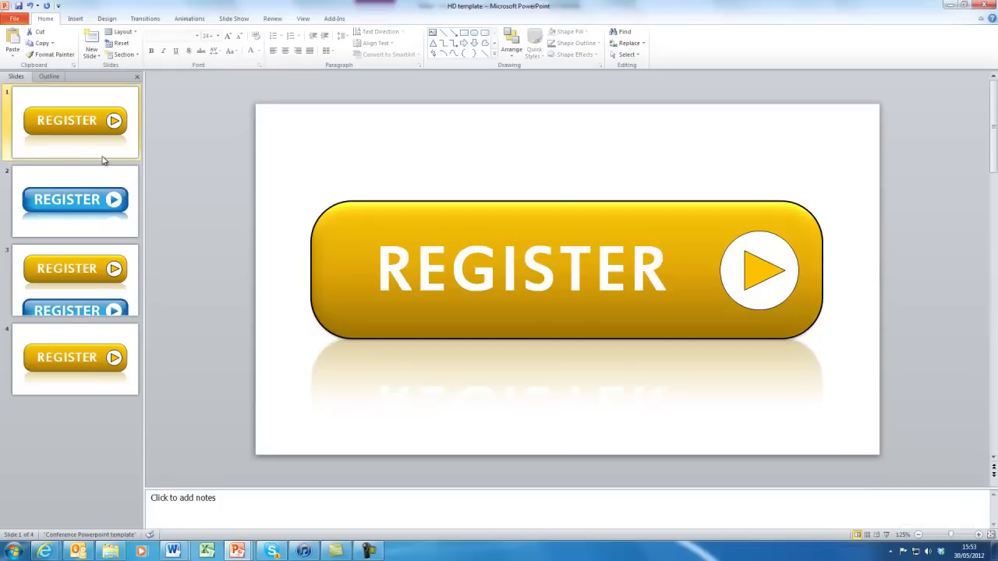
click(74, 231)
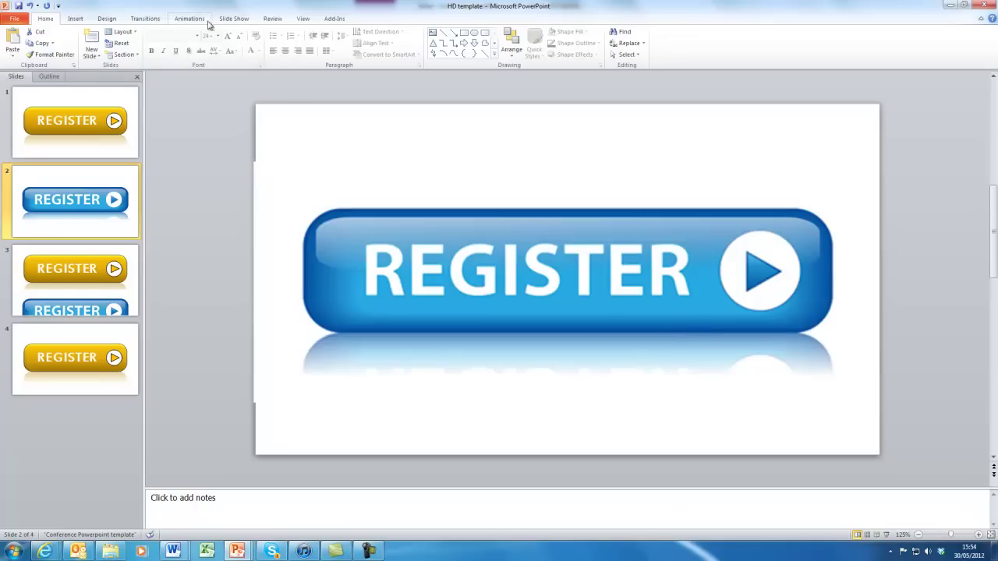
click(75, 18)
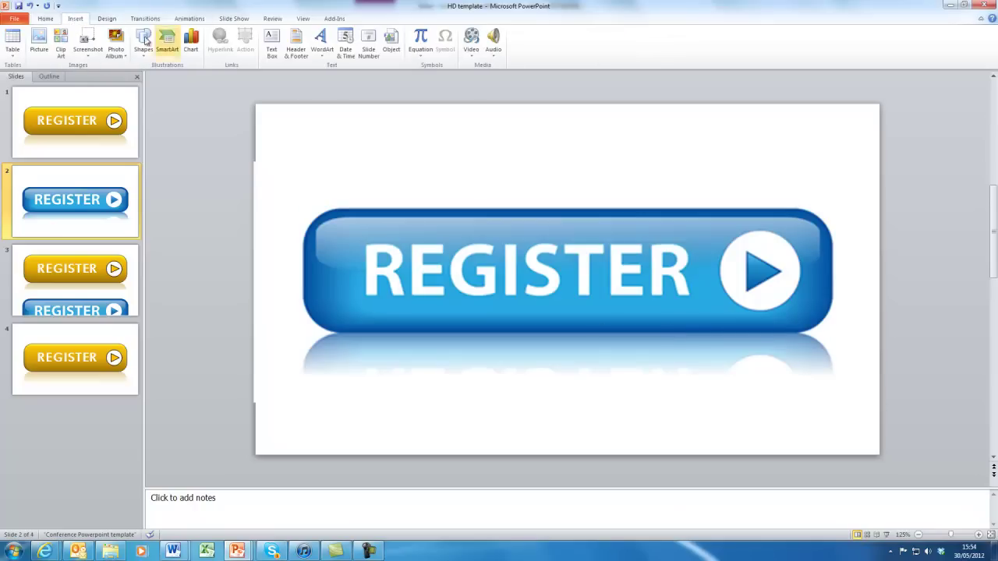
click(271, 43)
mouse_move(347, 157)
mouse_down()
mouse_move(631, 245)
mouse_move(795, 274)
mouse_up()
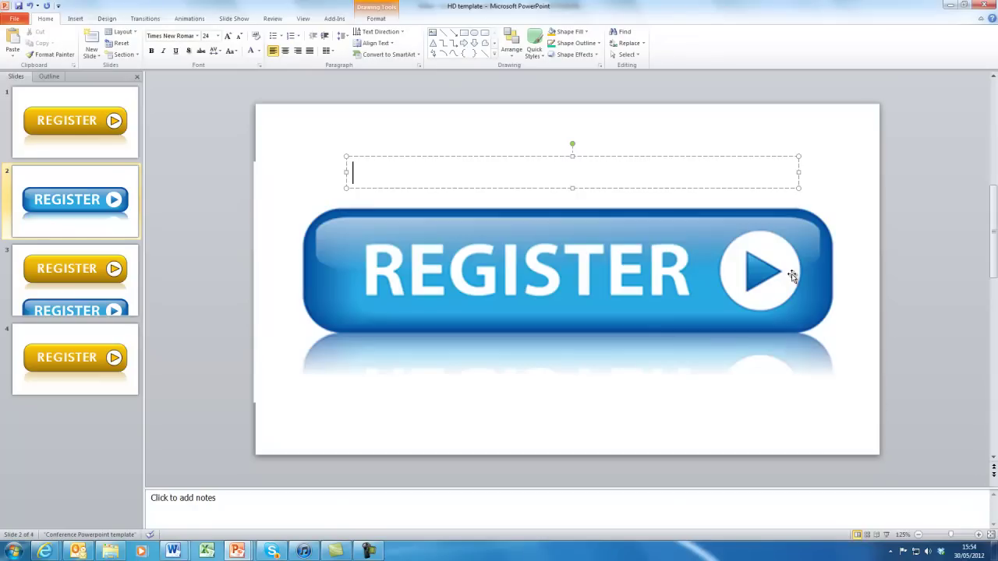
text(Register)
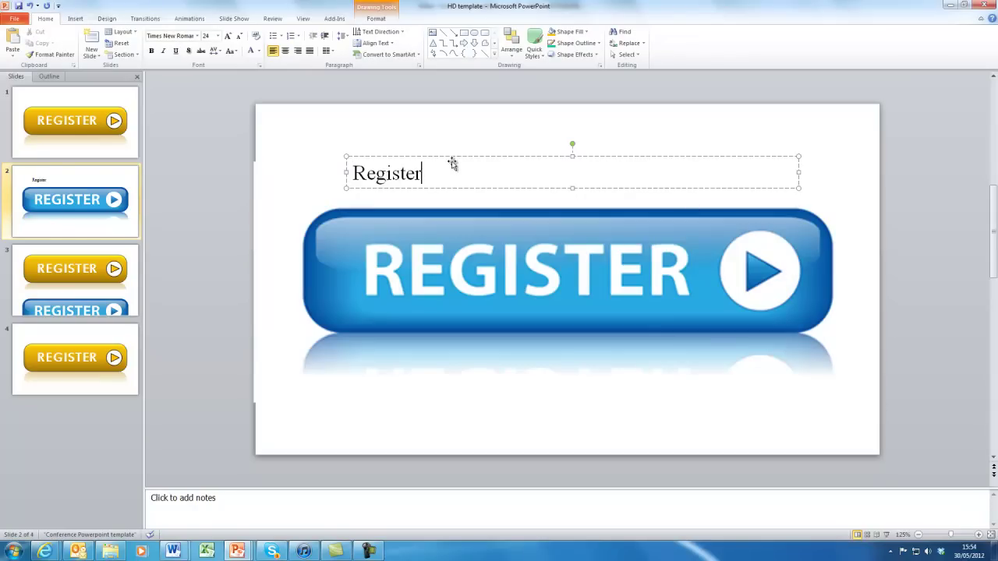
Format the "Register" text in Arial Black at 48 pt
drag(423, 173, 330, 156)
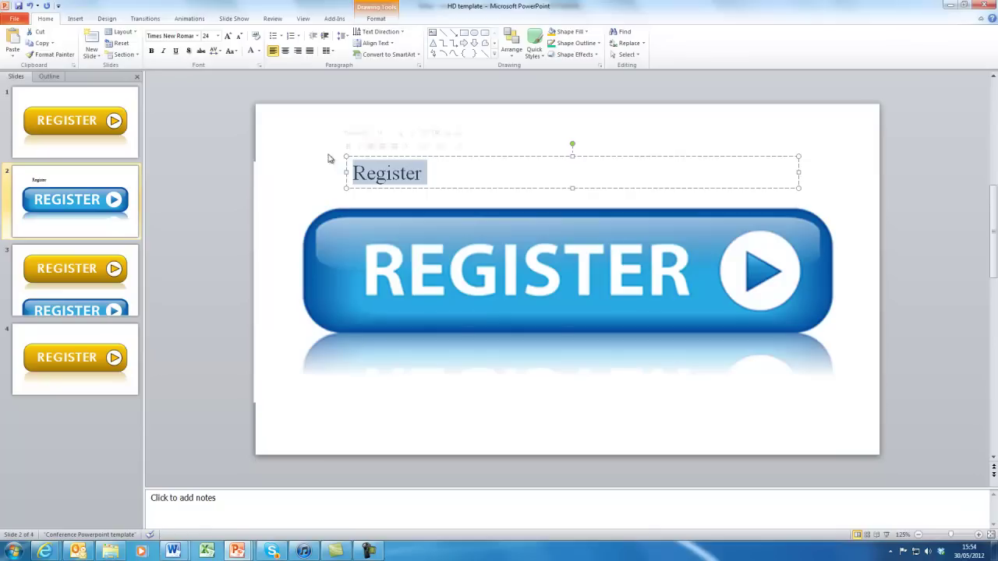
click(196, 37)
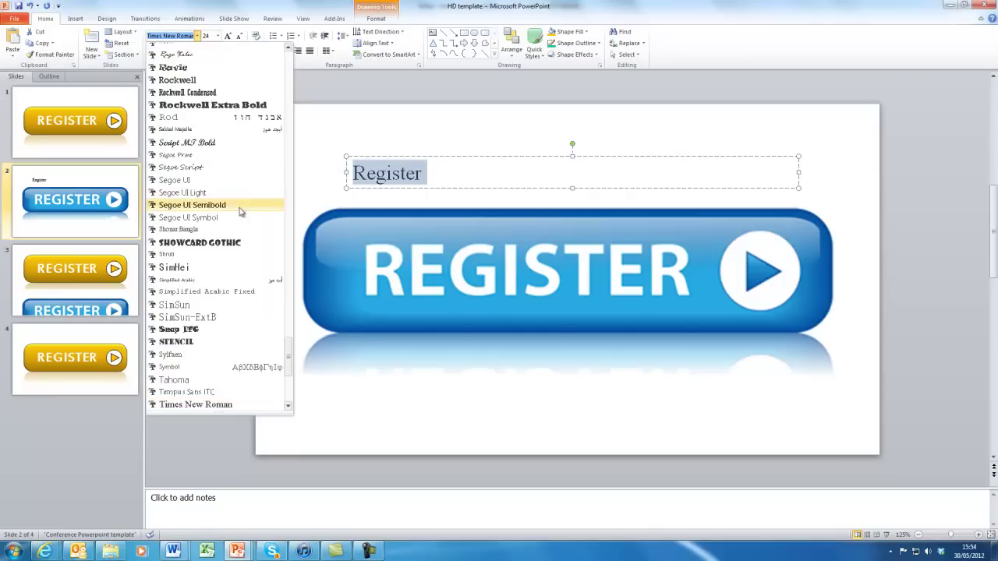
drag(288, 360, 288, 56)
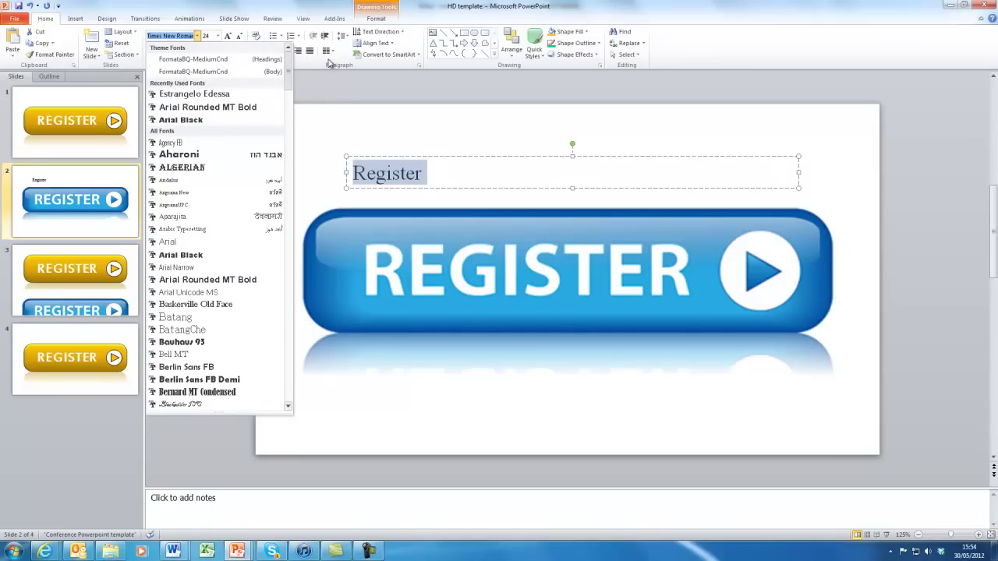
click(191, 119)
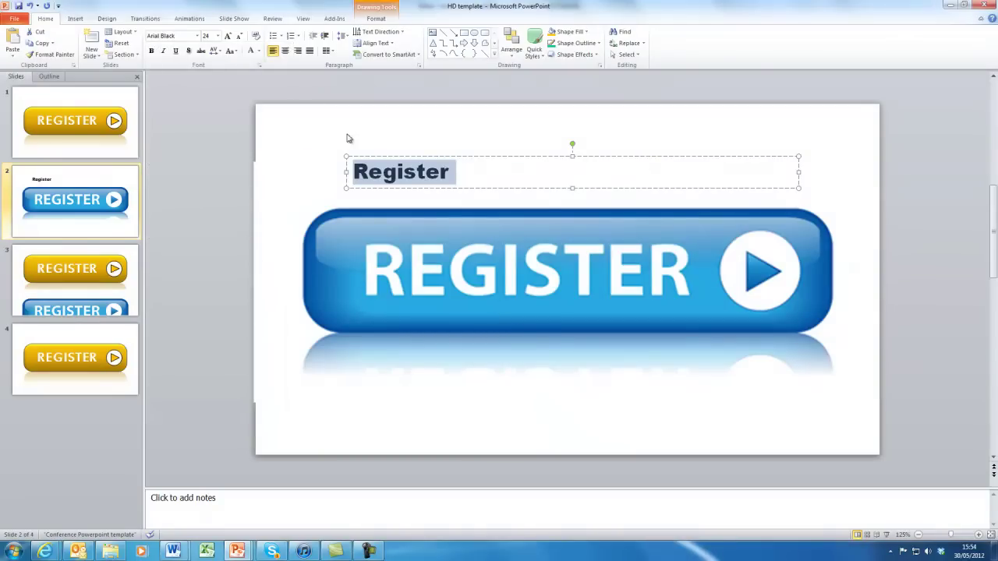
click(218, 36)
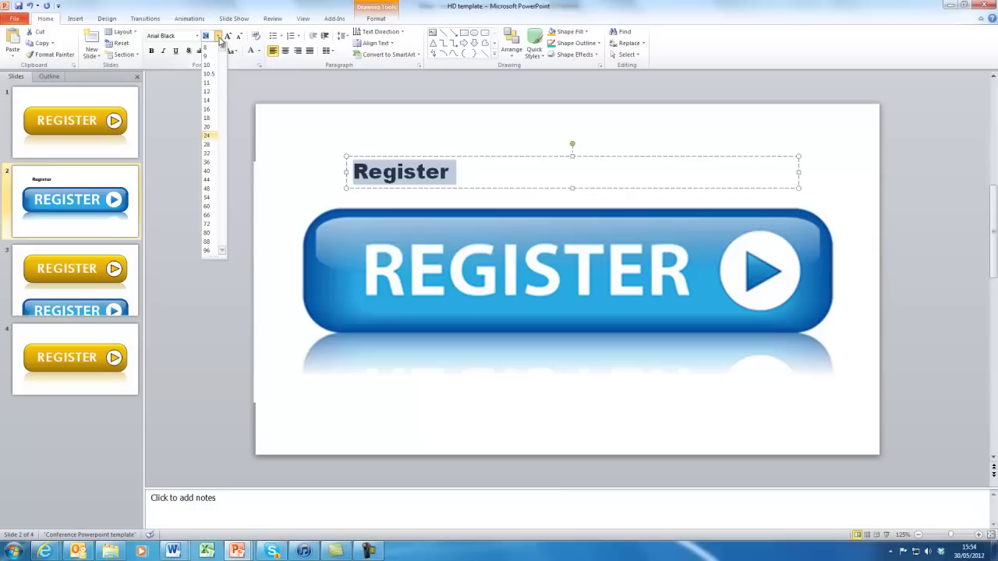
click(208, 188)
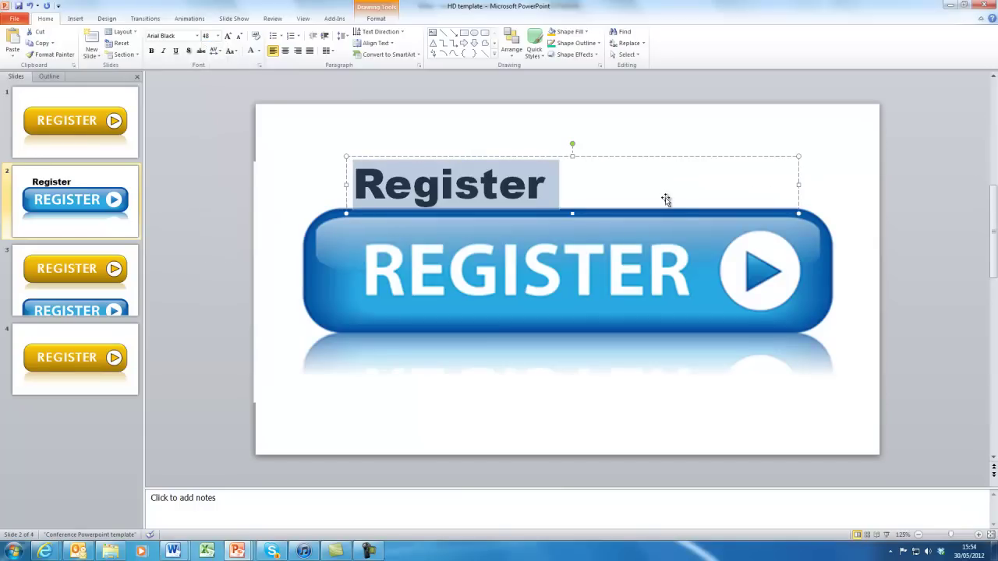
Change the font colour of the "Register" text to a grey shade of the white theme colour
scroll(684, 212, up, 2)
scroll(683, 212, down, 1)
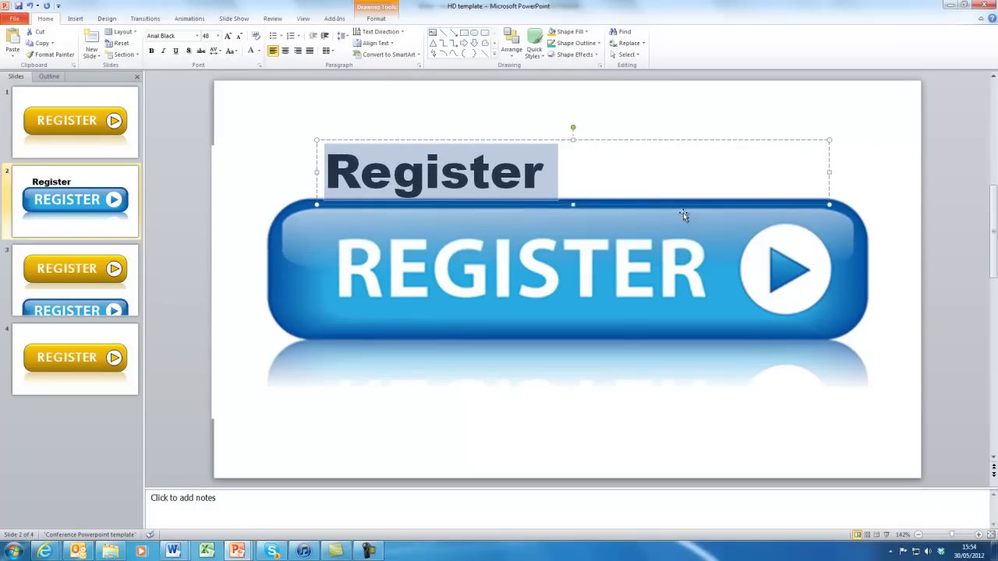
click(530, 179)
scroll(550, 180, up, 1)
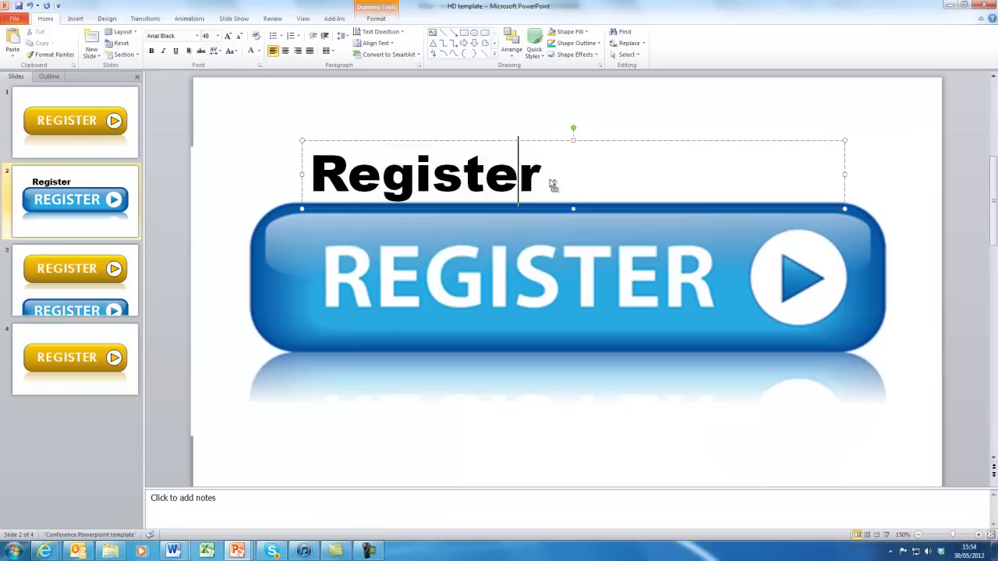
click(538, 179)
drag(538, 177, 335, 176)
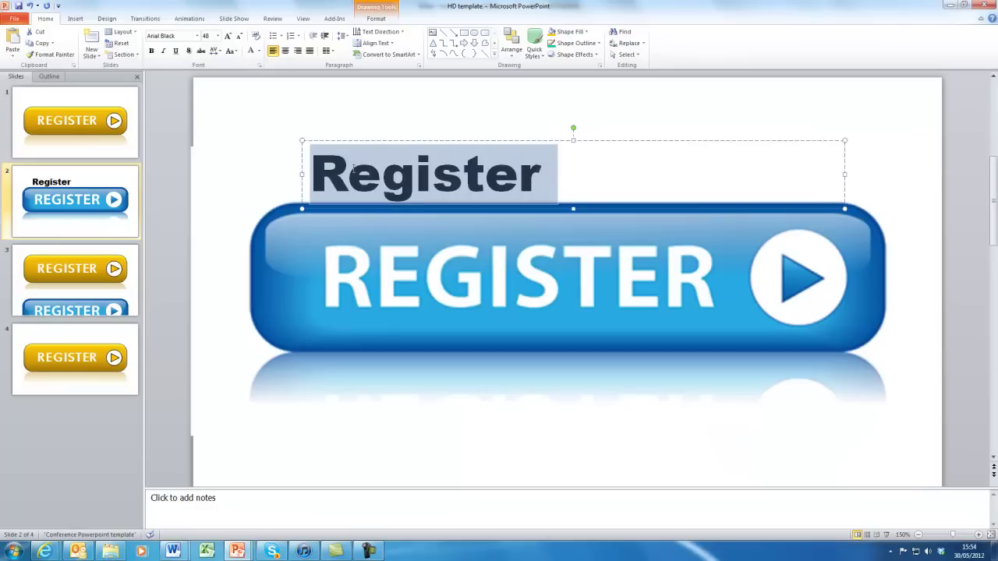
click(251, 52)
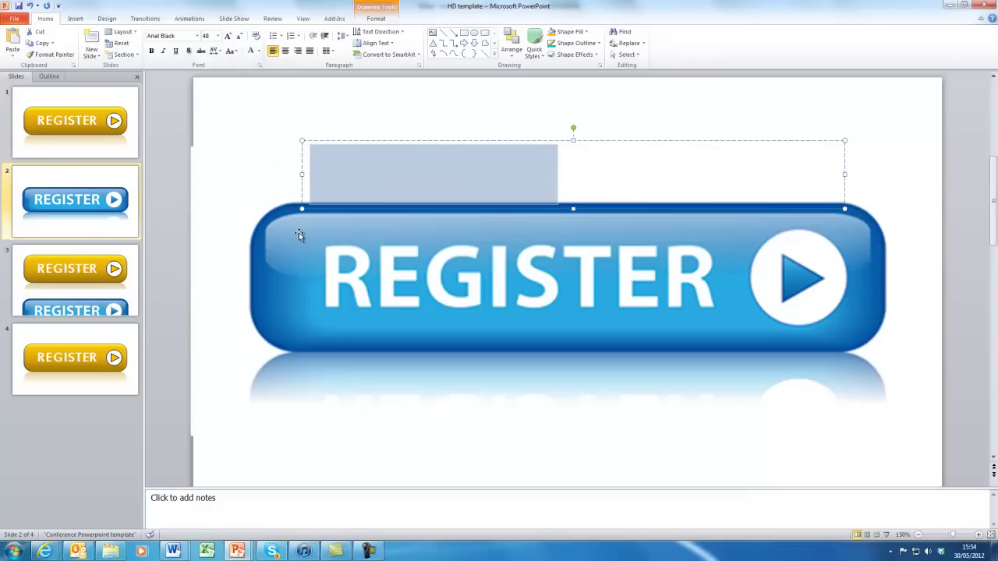
click(259, 50)
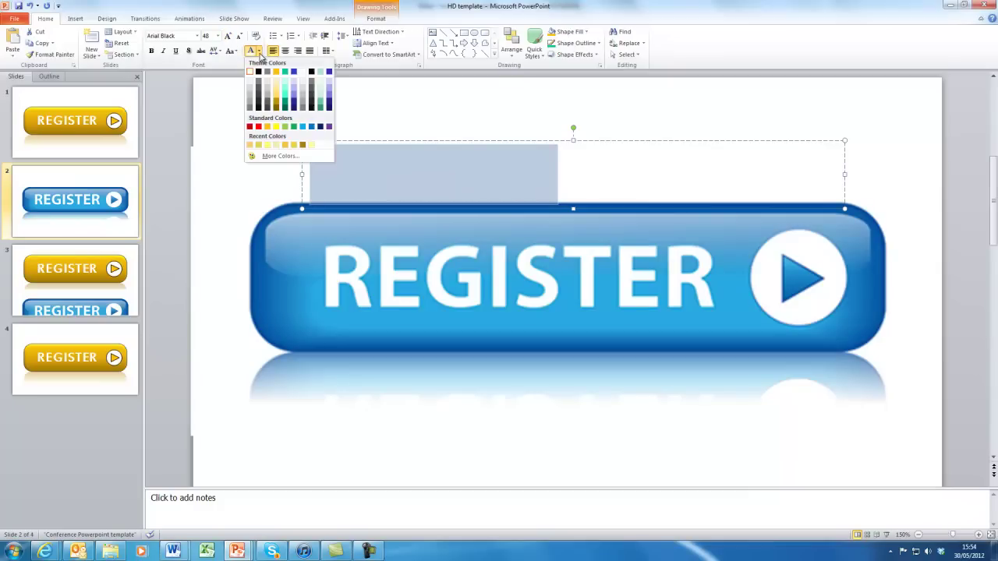
click(250, 104)
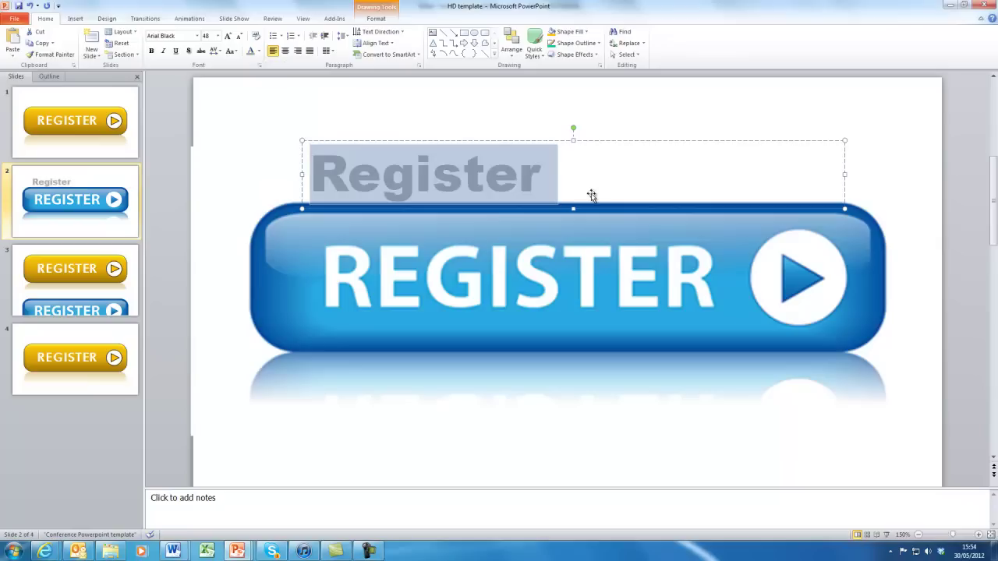
Enlarge the "Register" text to 80 pt
click(218, 36)
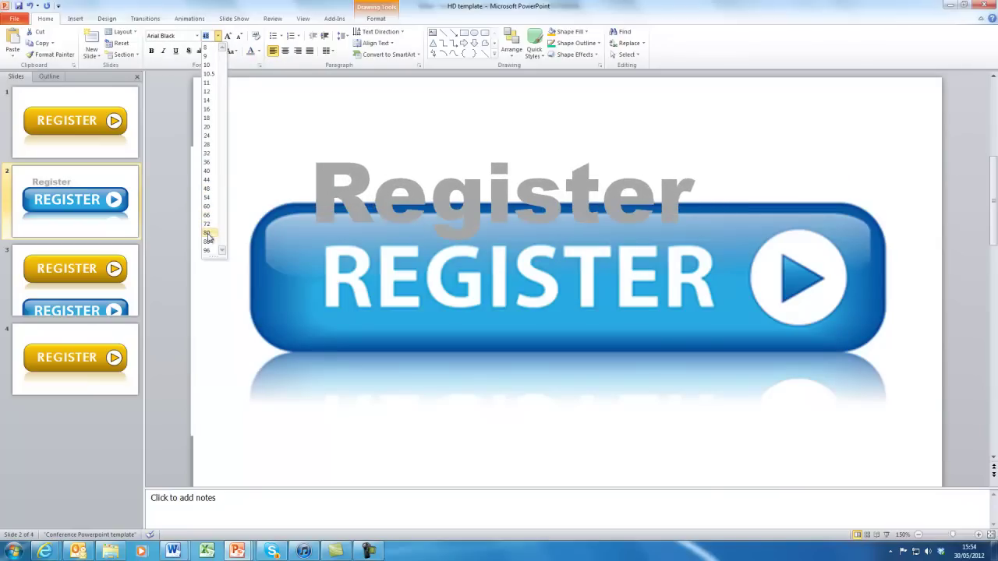
click(207, 234)
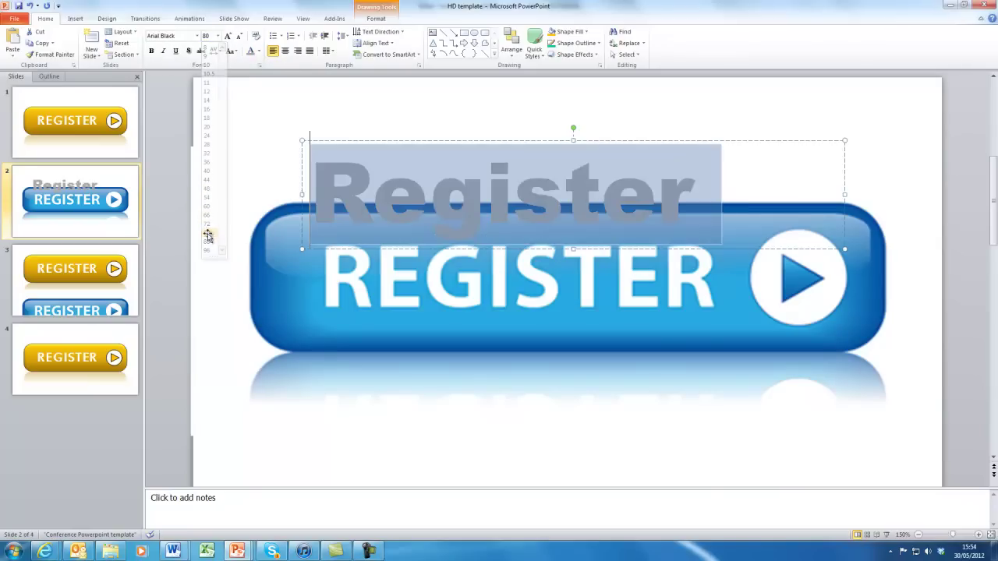
click(606, 122)
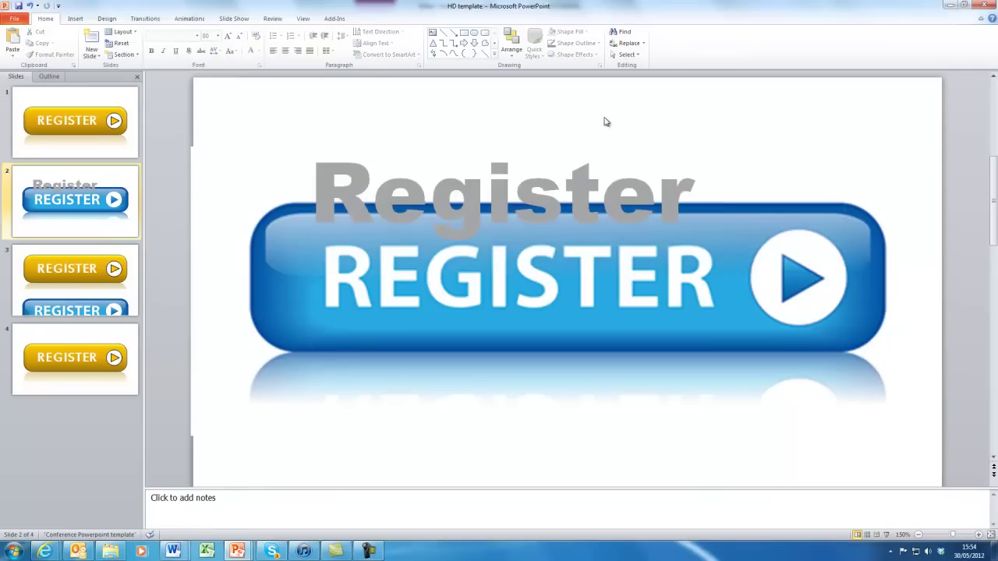
Fill the "Register" text box with the theme colour Gold, Text 2
click(453, 214)
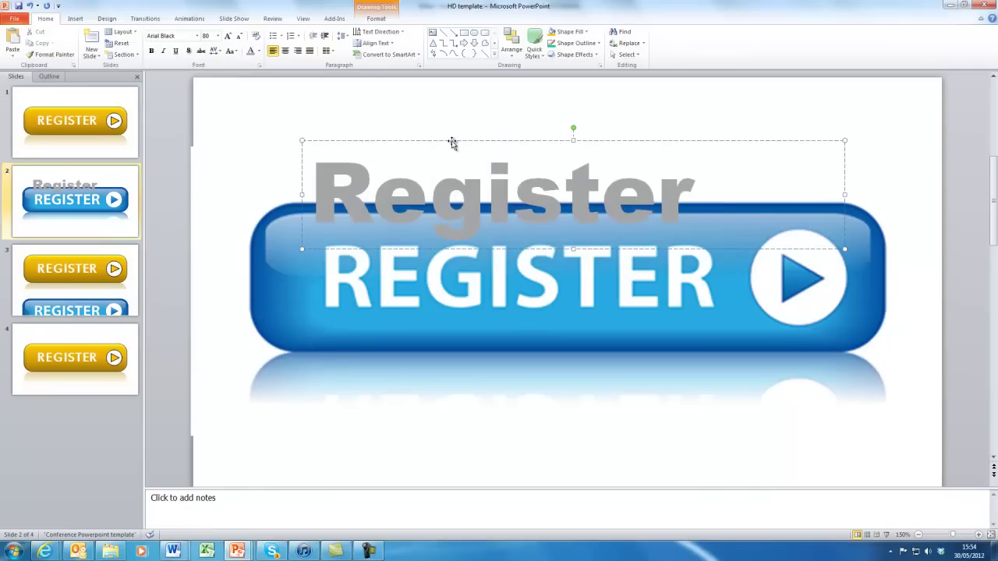
click(453, 143)
click(375, 19)
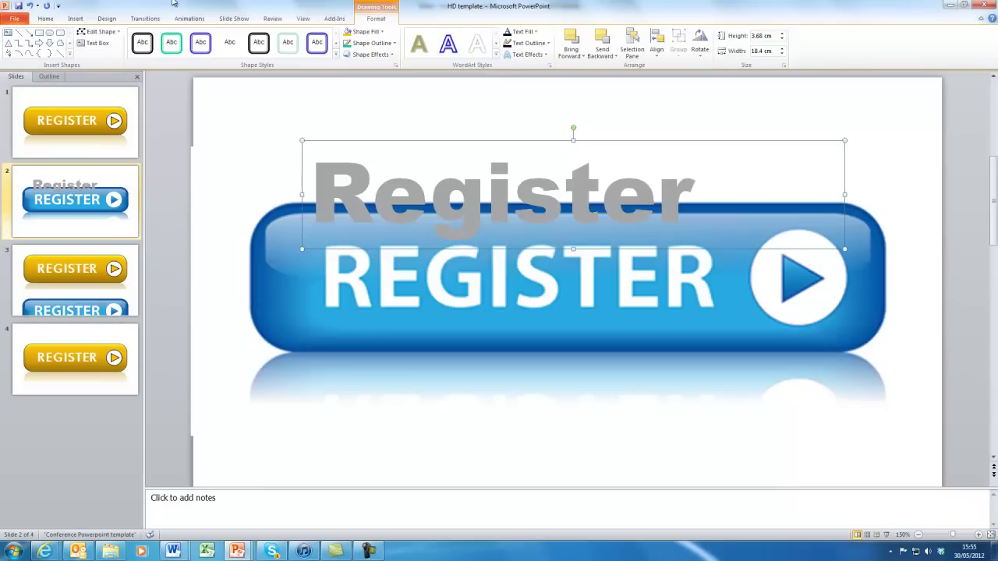
click(383, 32)
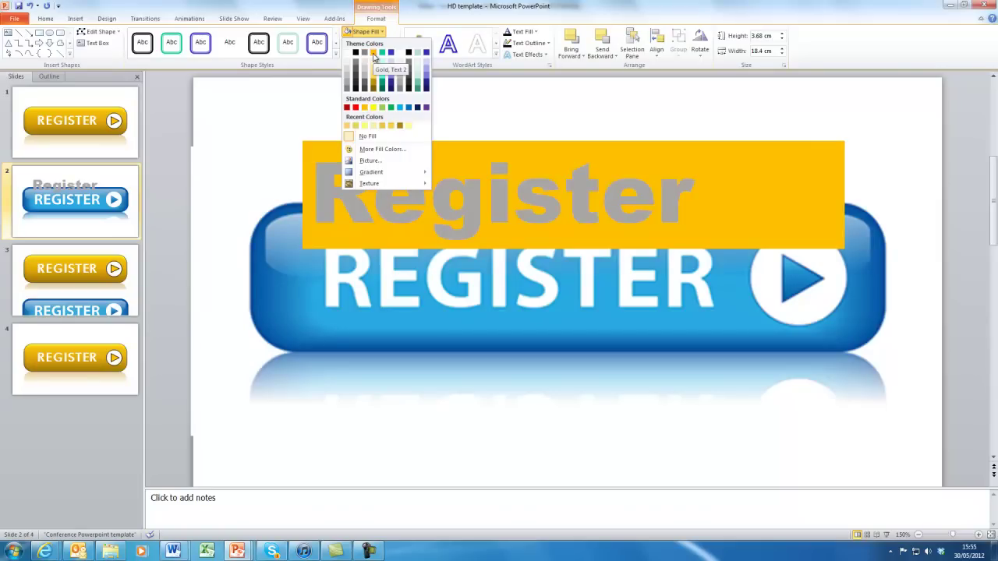
click(374, 55)
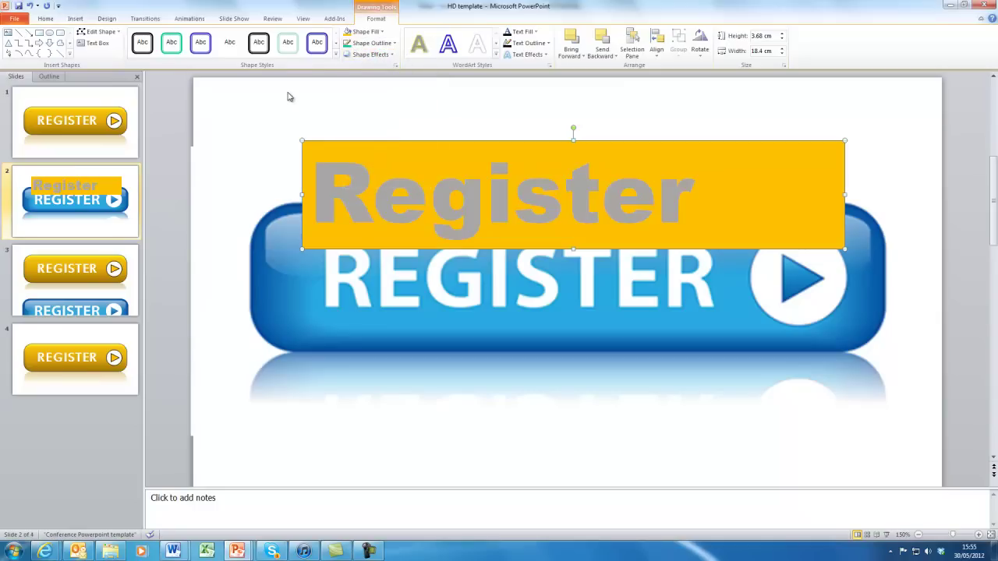
Change the gold text box to a Rounded Rectangle and make its corners slightly rounder
click(117, 32)
mouse_move(123, 44)
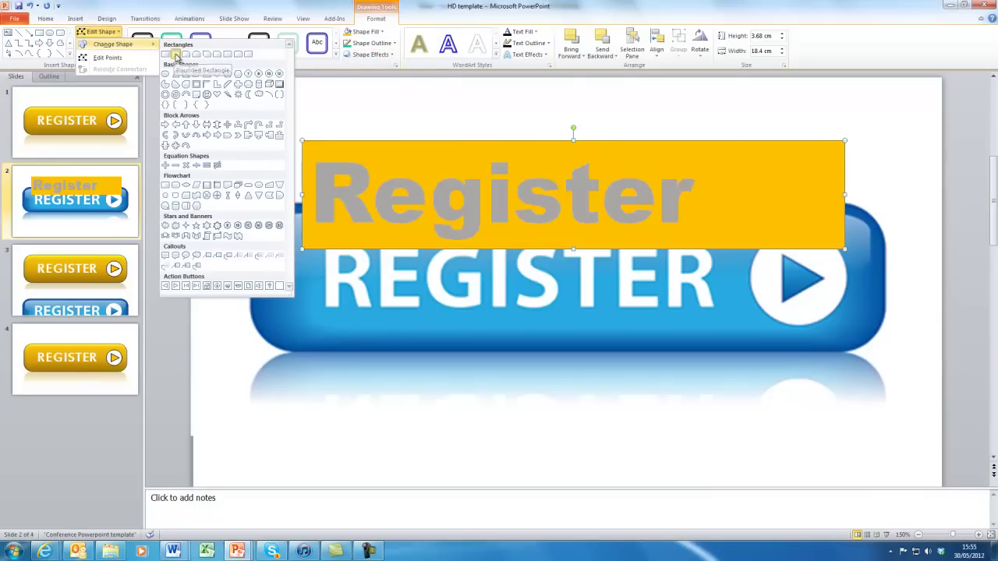
click(175, 55)
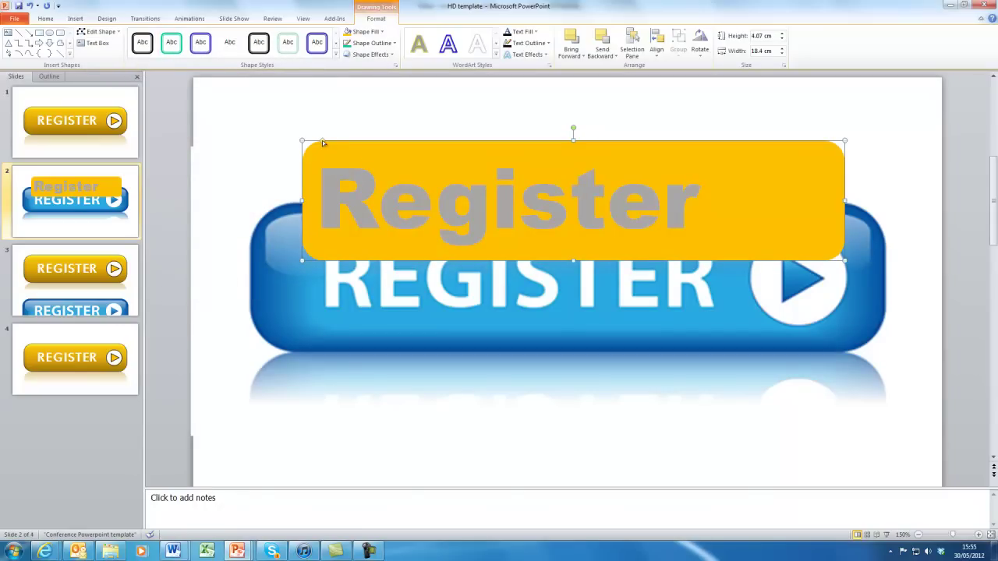
drag(324, 142, 330, 144)
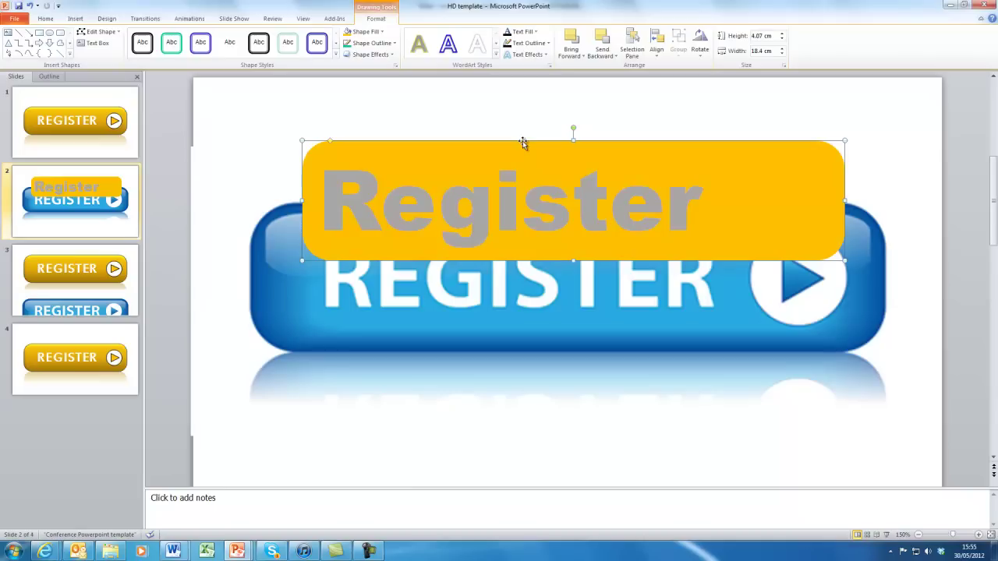
Move the gold shape over the blue button and widen it to about 21.6 cm to match the button's width
drag(522, 143, 470, 216)
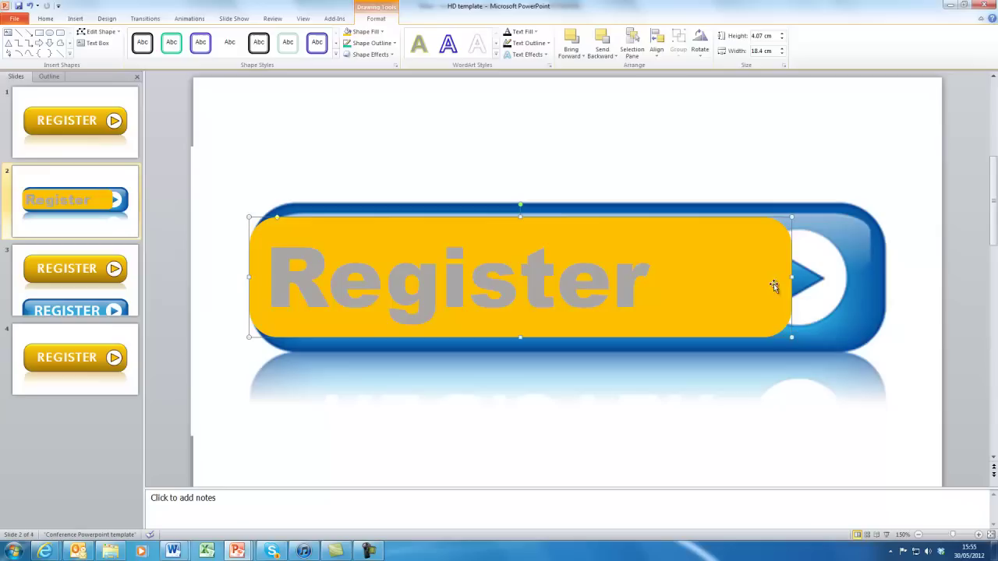
drag(791, 276, 886, 279)
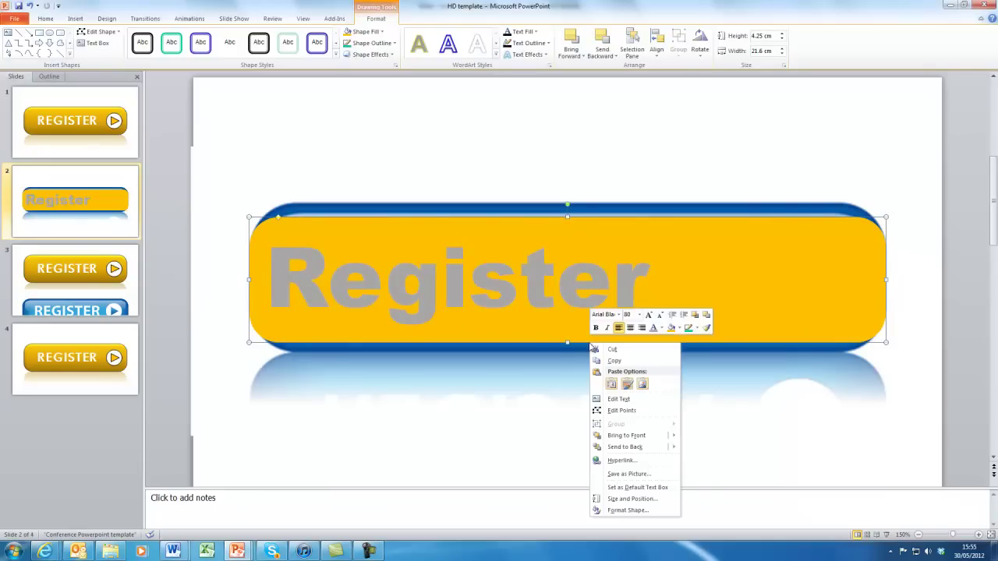
Set the gold shape's top and bottom internal text margins to 0.3 cm each
right_click(588, 343)
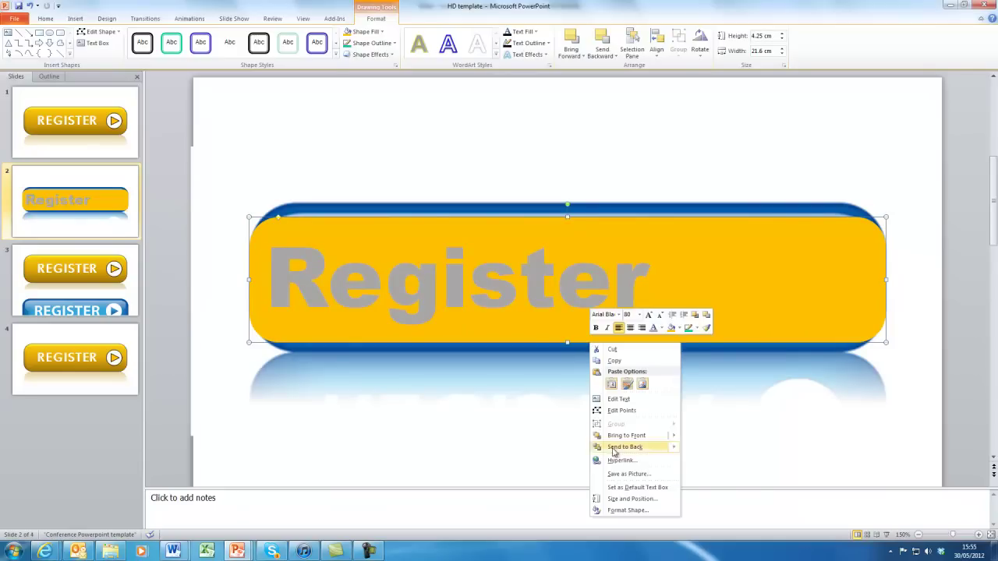
click(630, 499)
drag(280, 175, 147, 157)
click(60, 358)
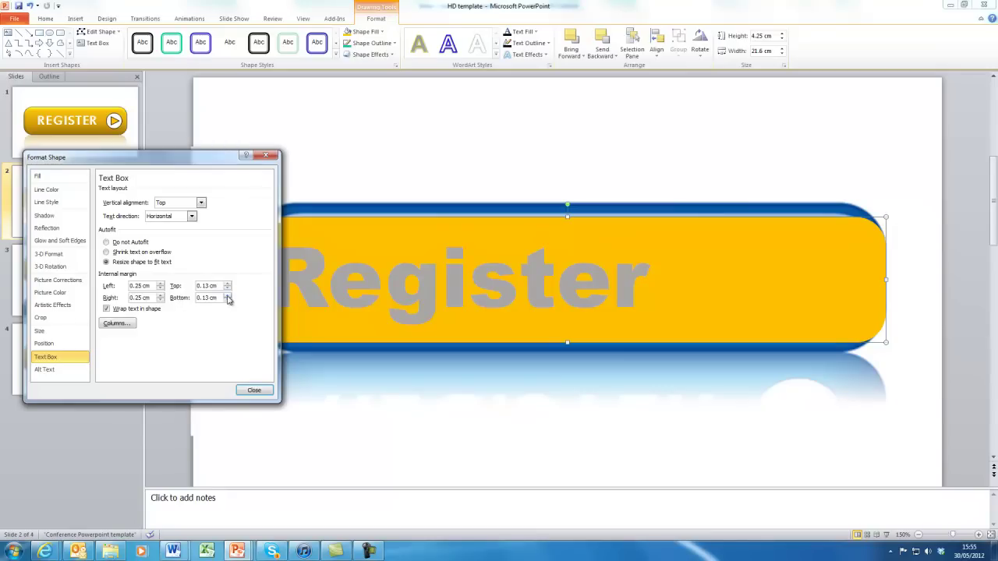
drag(214, 159, 180, 170)
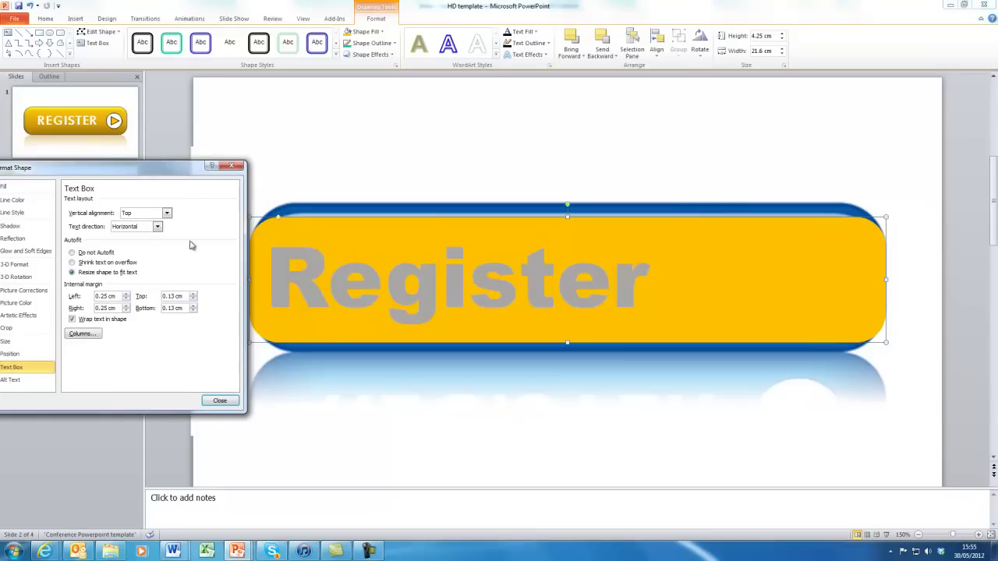
click(194, 293)
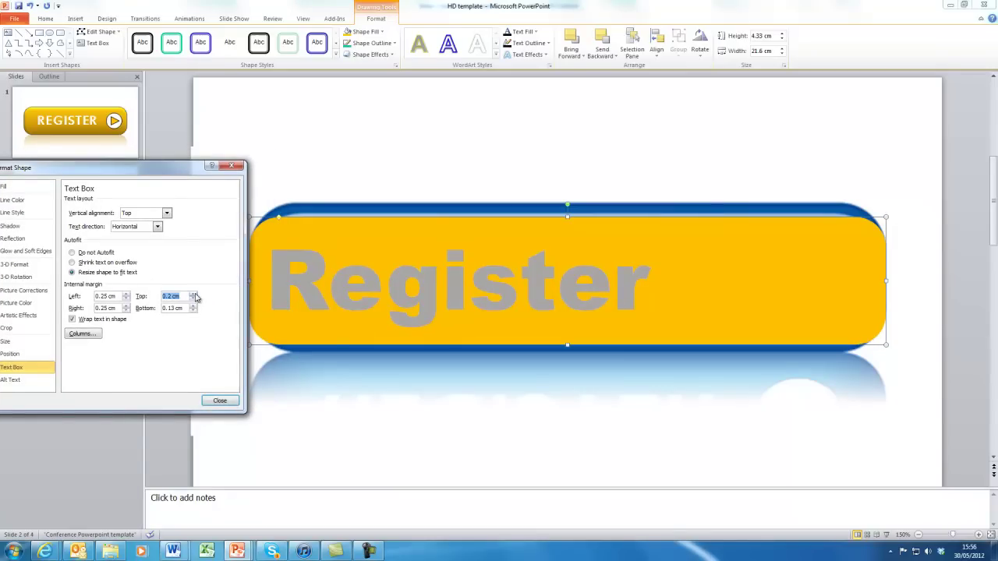
click(193, 294)
click(194, 306)
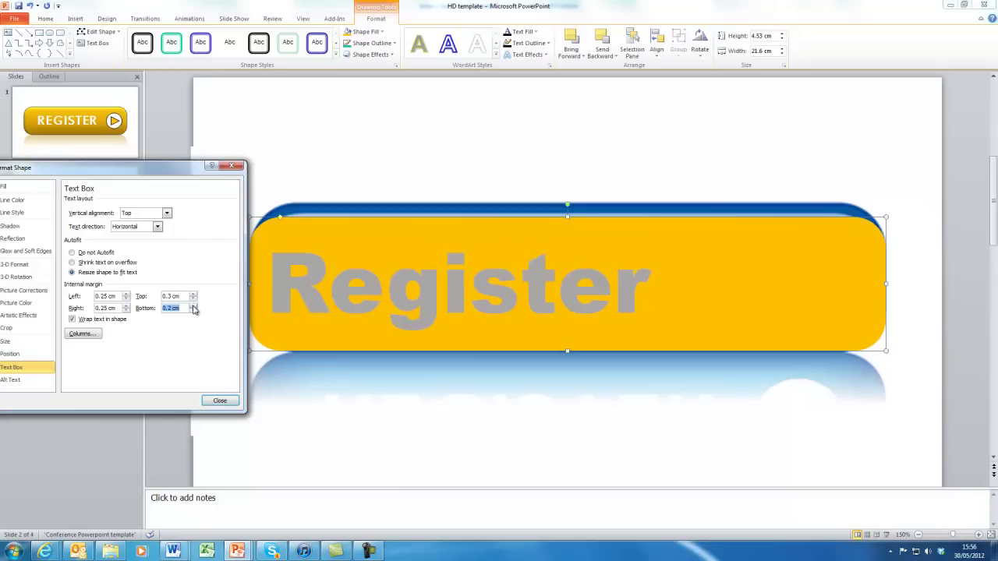
click(194, 306)
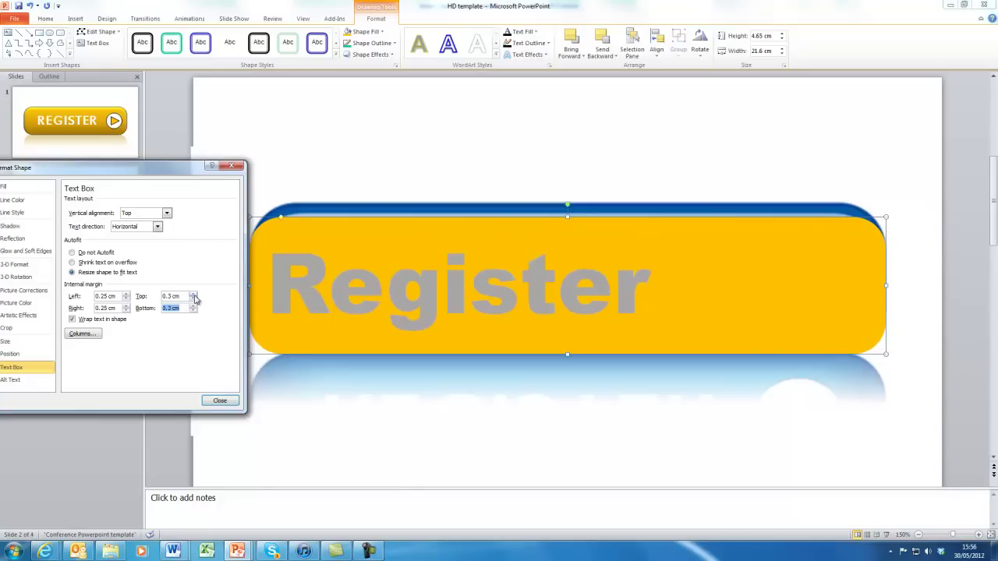
Set the gold shape's top and bottom internal text margins to 0.4 cm each
click(193, 294)
click(193, 307)
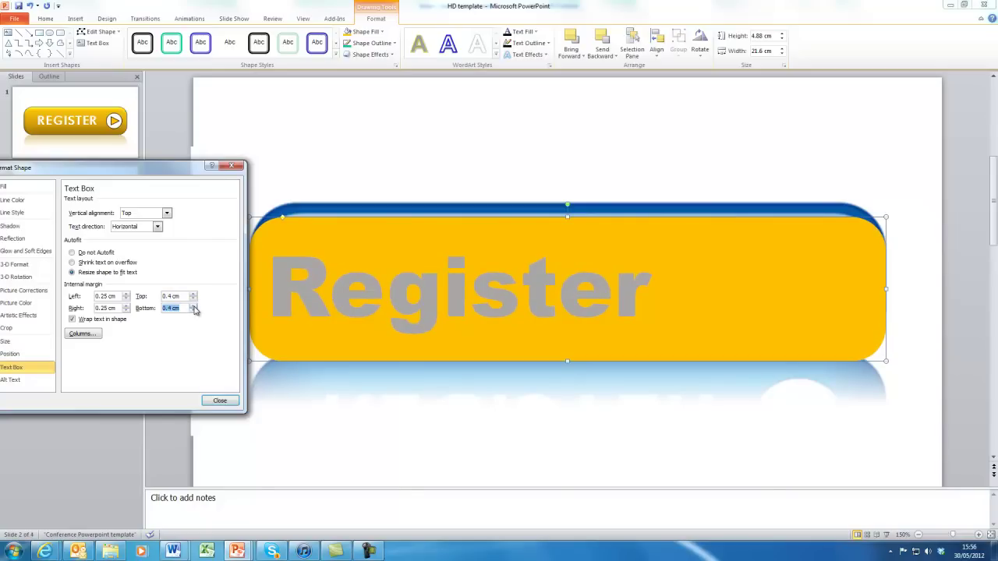
click(220, 400)
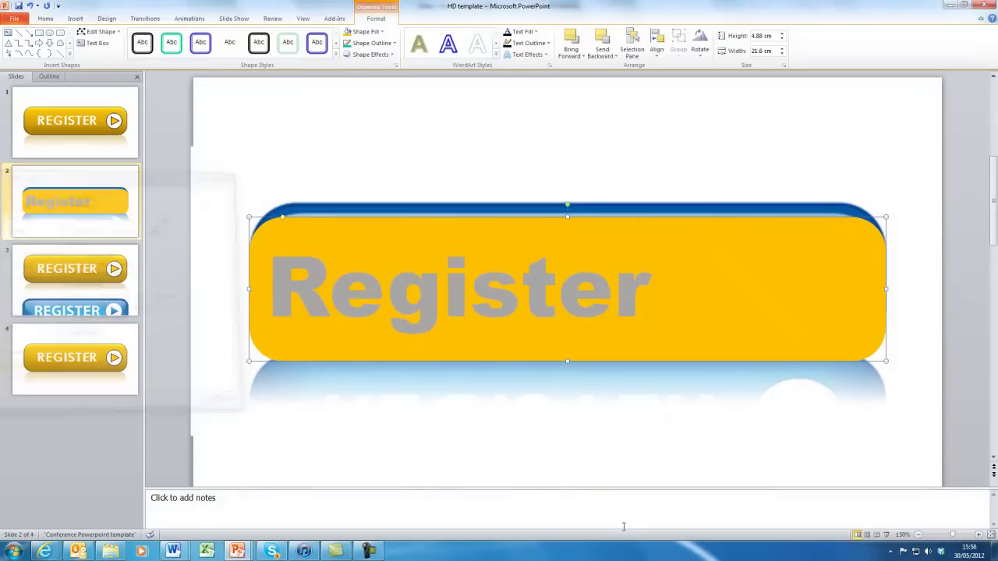
click(623, 523)
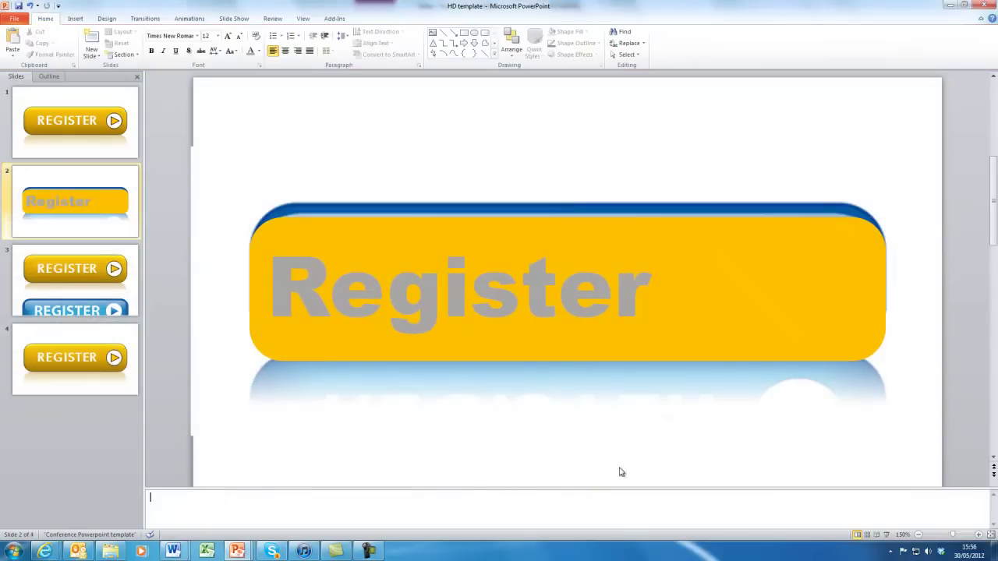
Move the gold shape up onto the blue button and narrow both sides so it sits just inside the blue outline
click(659, 220)
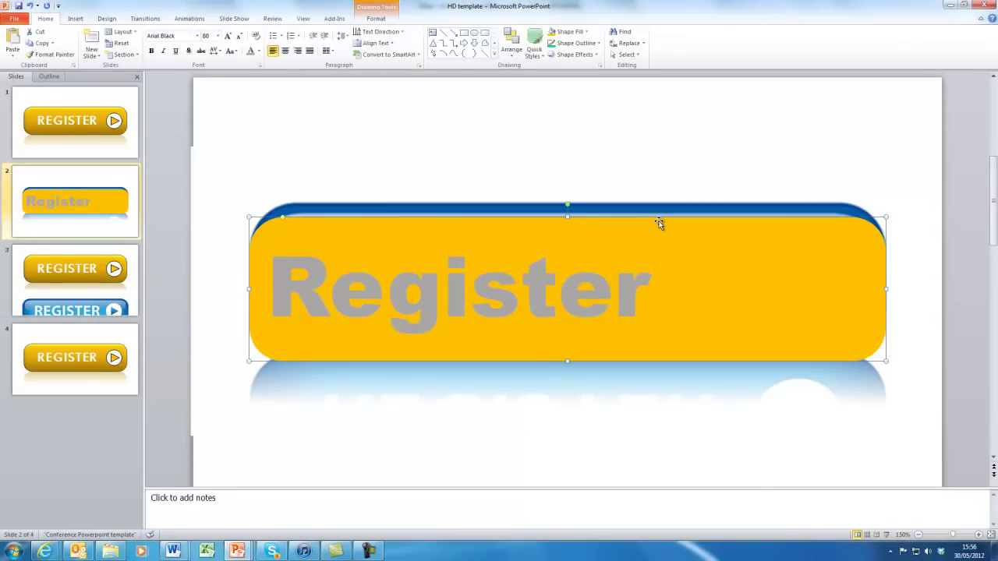
key(Up)
key(Up)
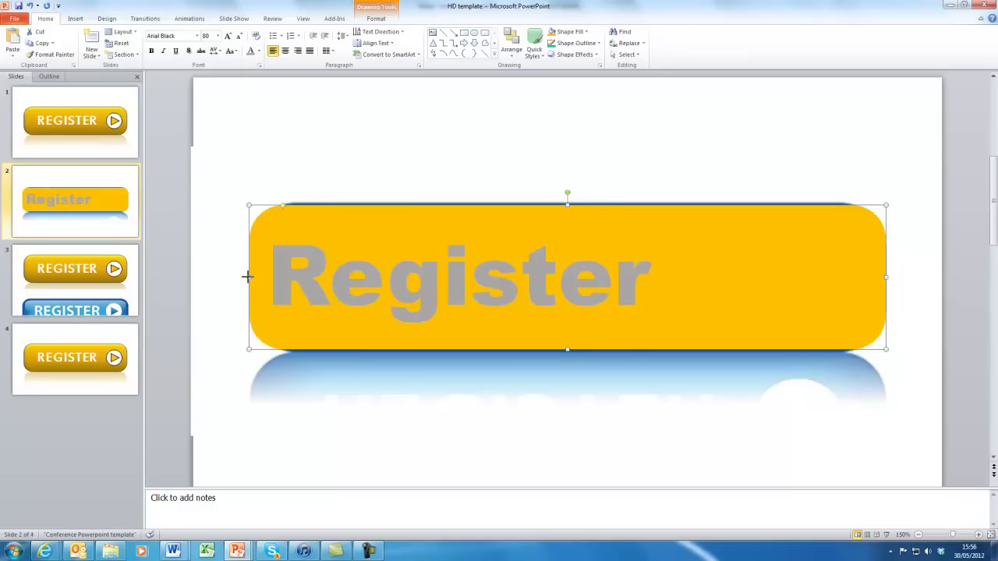
drag(256, 276, 266, 276)
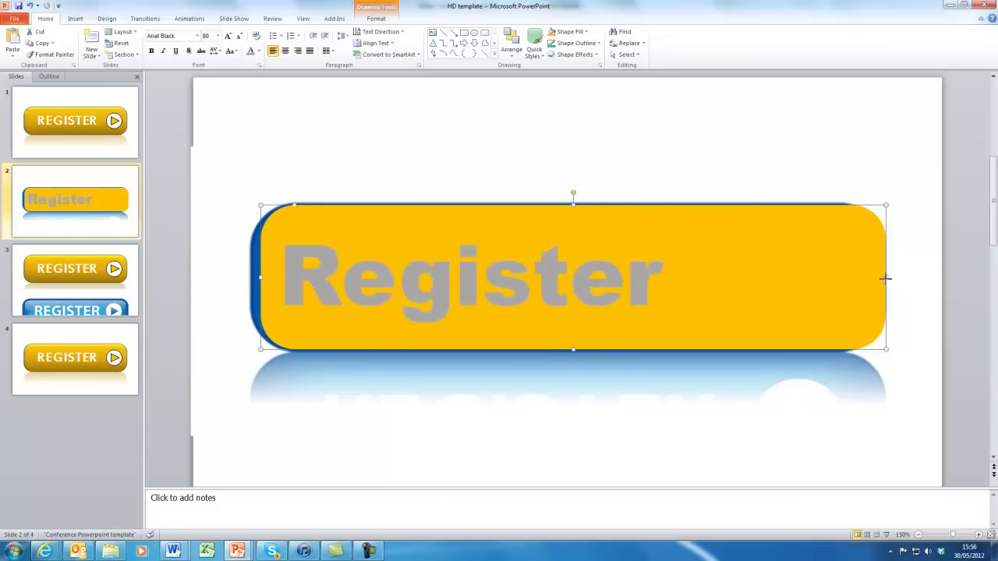
drag(879, 278, 880, 279)
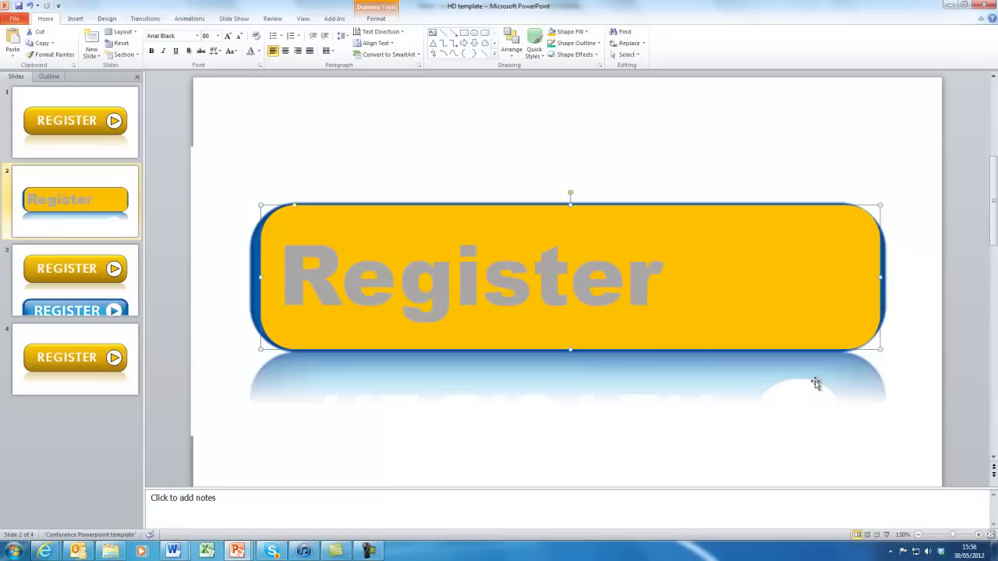
drag(263, 285, 258, 282)
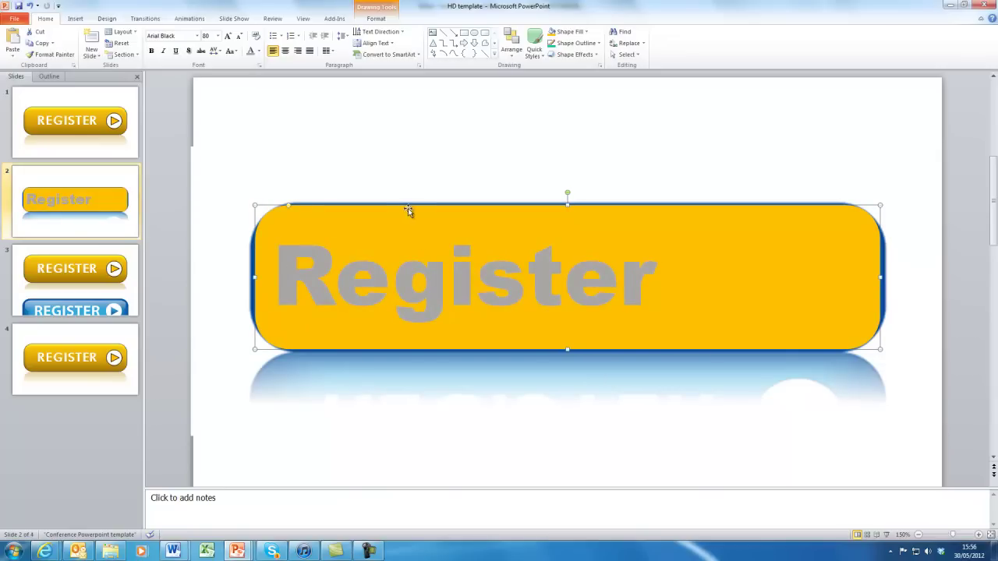
Move the gold shape down so the upper half of the blue button's lettering is uncovered for comparison
key(Down)
key(Down)
key(Down)
key(Down)
key(Down)
key(Down)
key(Down)
key(Down)
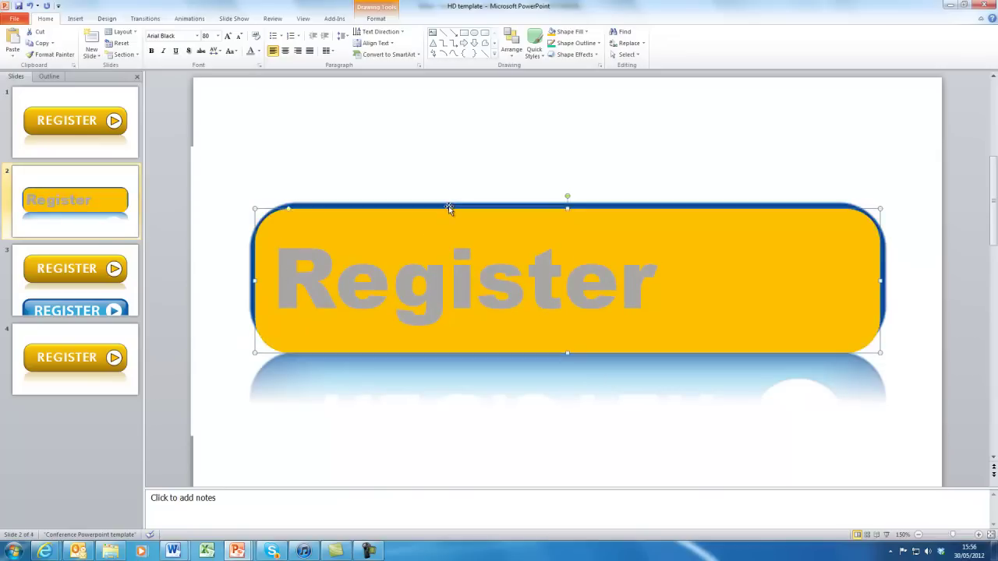
key(Down)
key(Down)
key(Down)
key(Down)
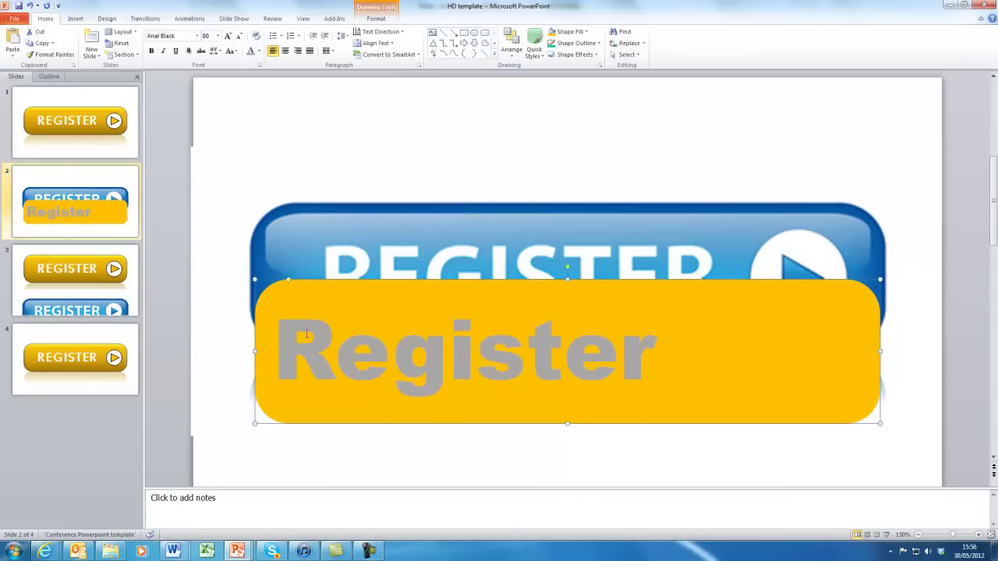
Set the gold shape's left internal text margin to 1.8 cm to line its text up with the blue button's lettering
right_click(429, 427)
click(471, 406)
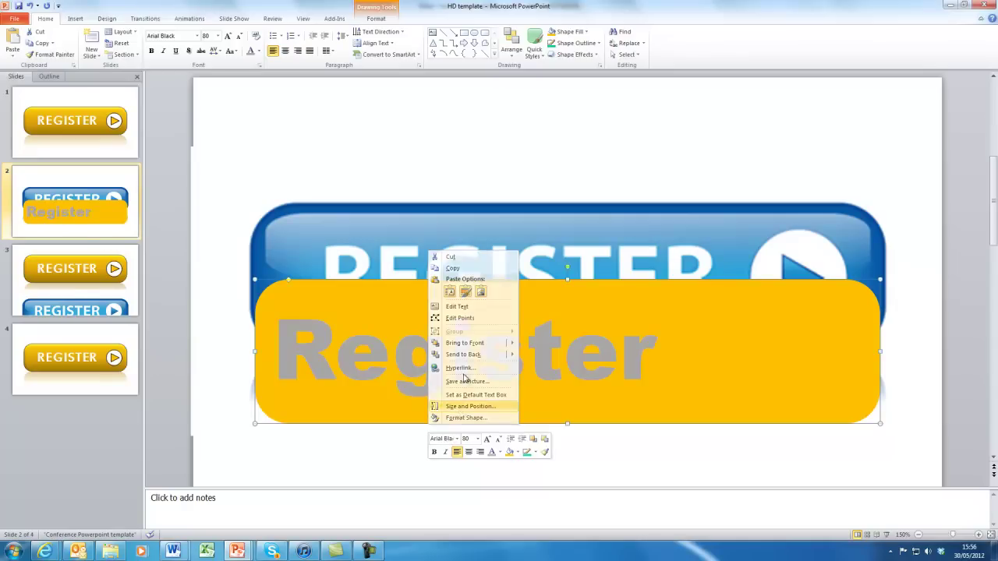
drag(113, 166, 137, 57)
click(36, 260)
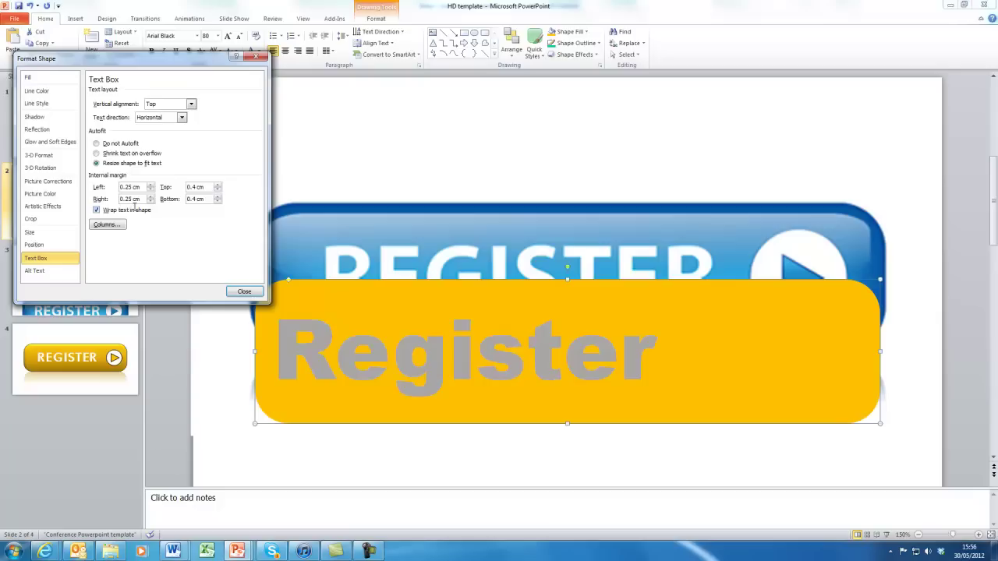
drag(151, 188, 151, 188)
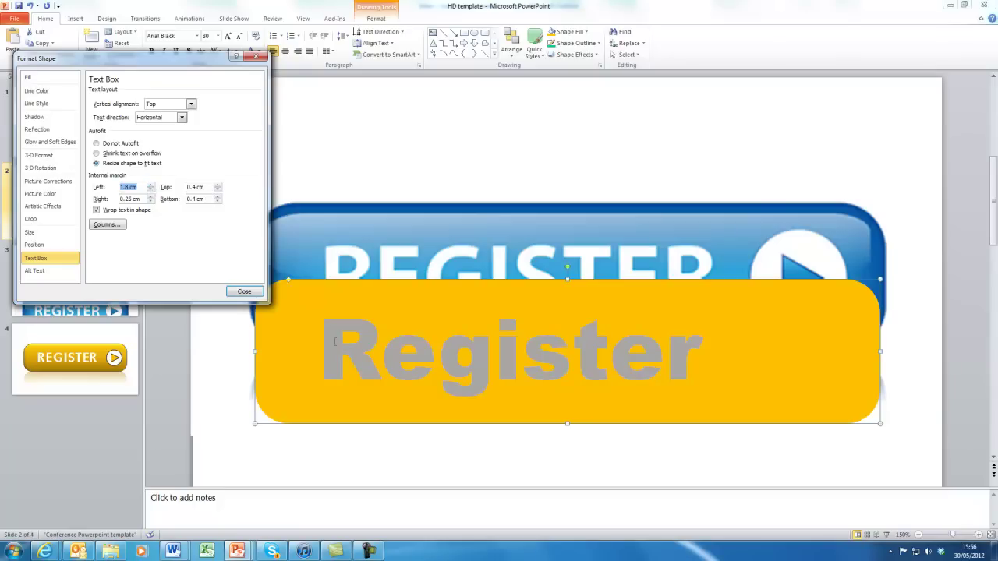
click(242, 293)
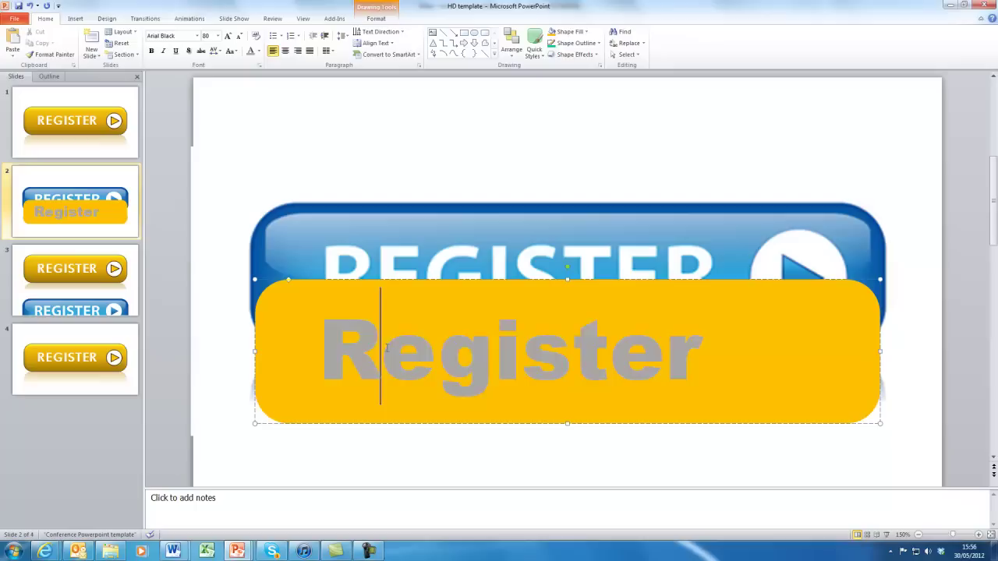
Replace the gold shape's text with "REGISTER" in capitals
drag(386, 349, 700, 379)
text(RE)
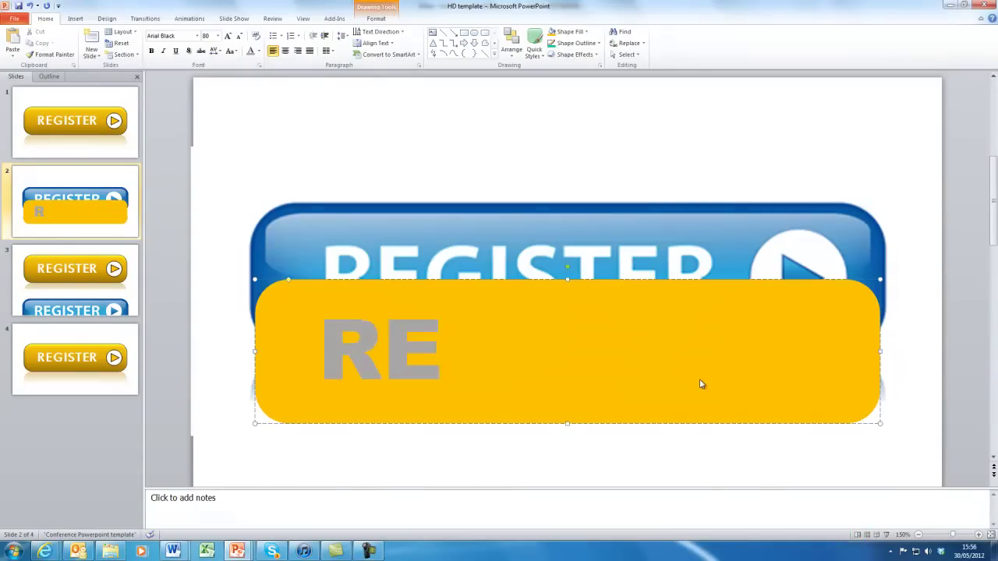
text(GISTER)
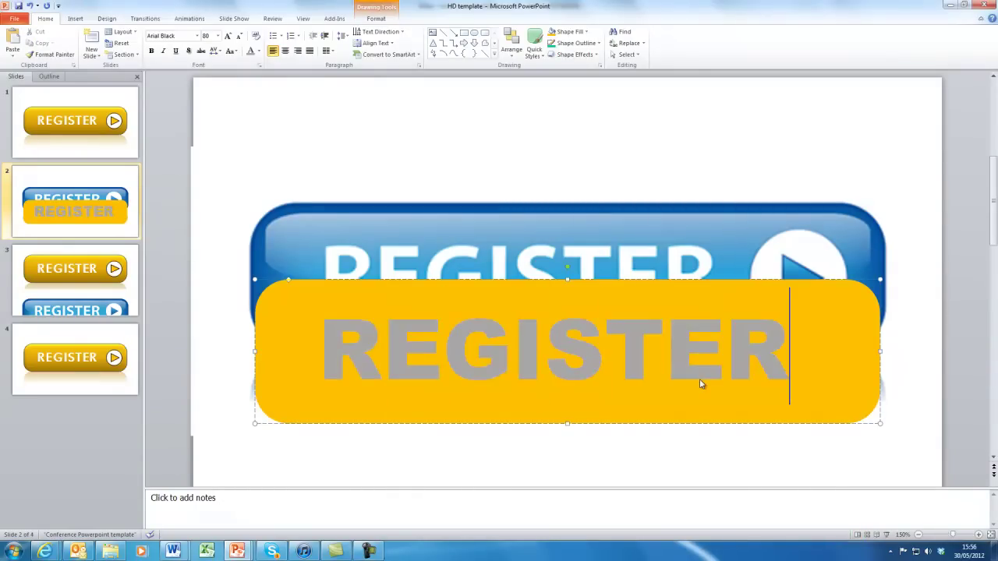
Reduce the font size of the "REGISTER" text in the gold shape to 66
drag(342, 343, 768, 366)
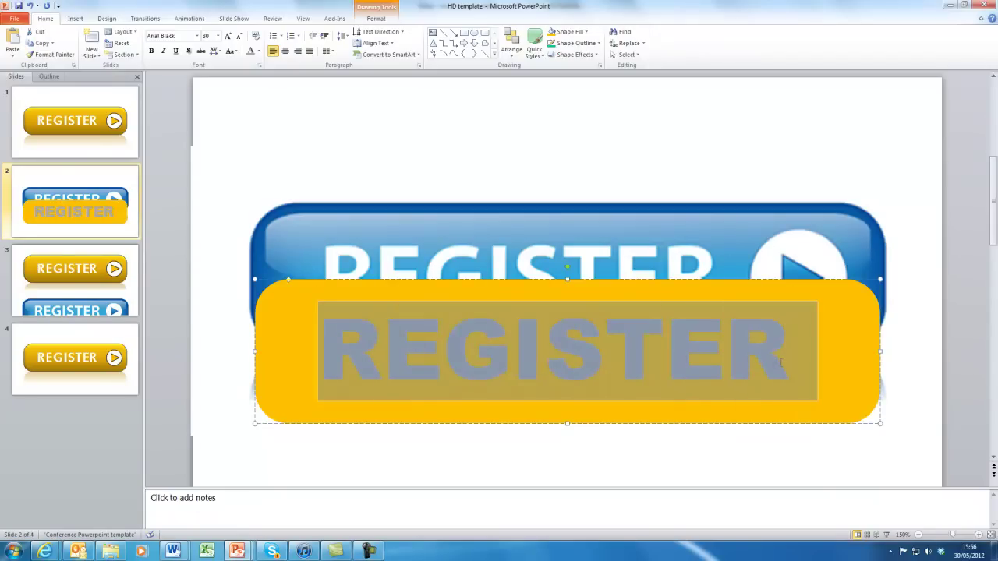
click(217, 36)
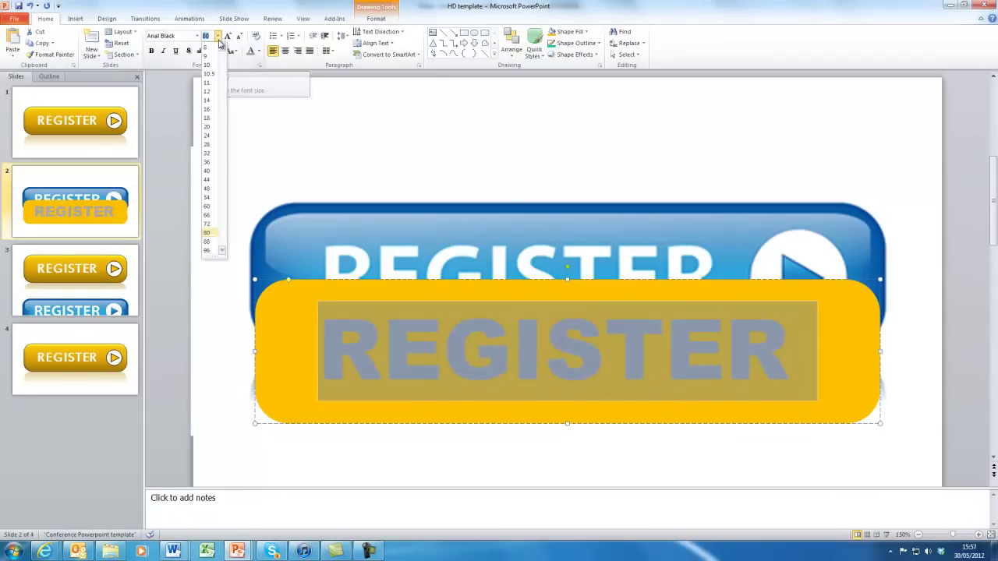
click(207, 216)
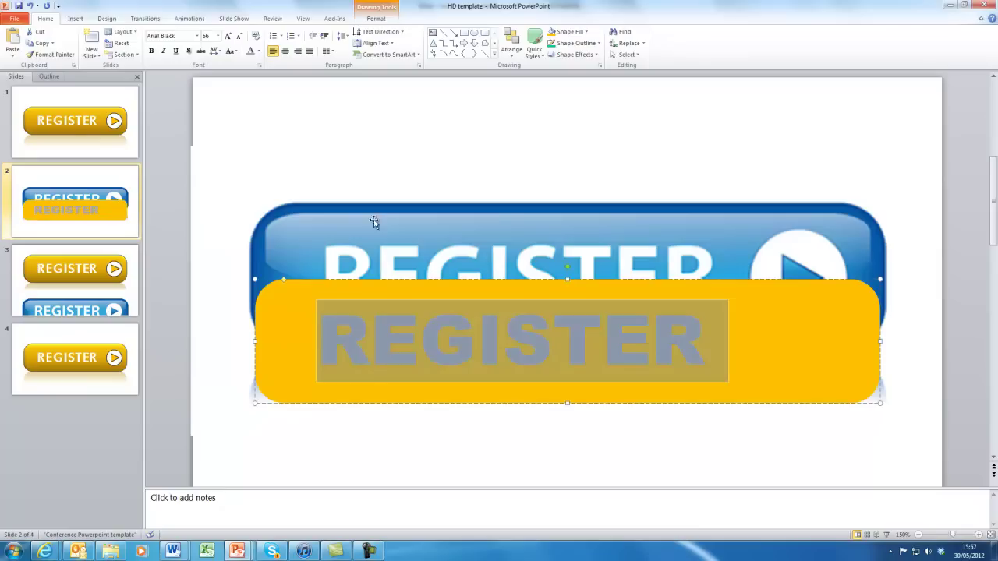
click(330, 433)
Move the gold shape straight down until its upper edge sits at the lower edge of the blue button
click(414, 280)
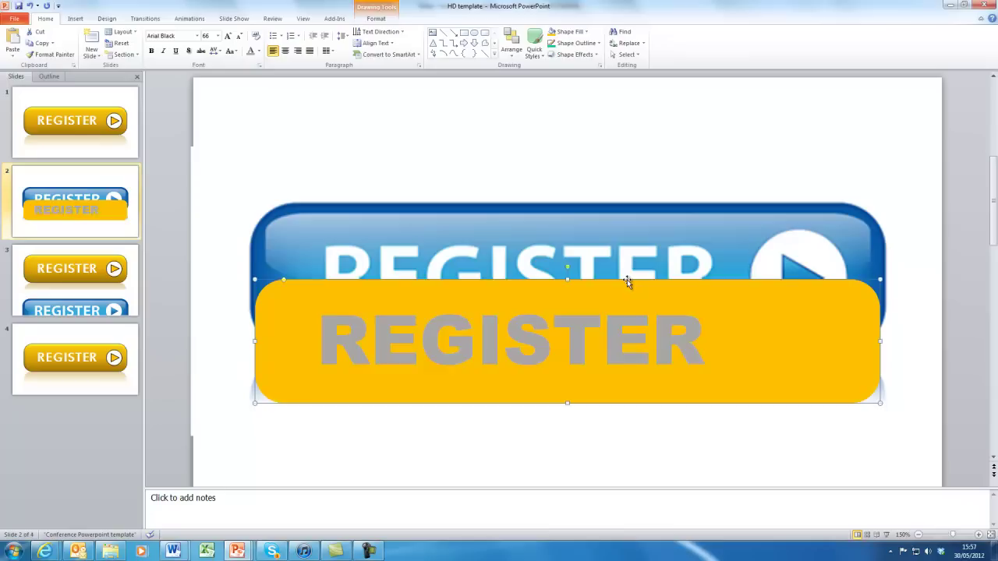
key(Down)
key(Down)
key(Down)
key(Down)
key(Down)
key(Down)
key(Down)
key(Down)
key(Down)
key(Down)
key(Down)
key(Down)
key(Down)
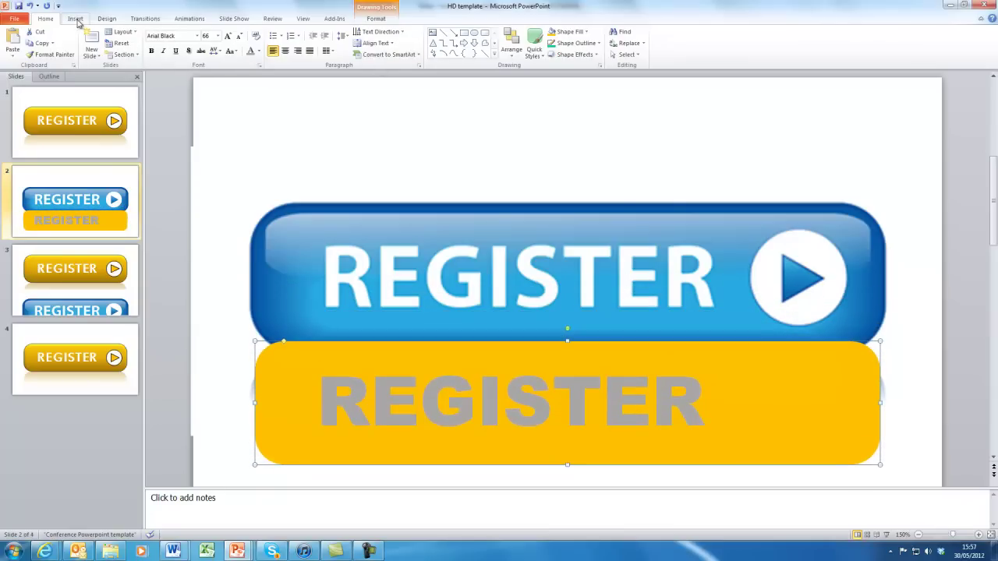
Draw an oval about the size of the white arrow circle over the right end of the blue button
click(312, 135)
click(75, 18)
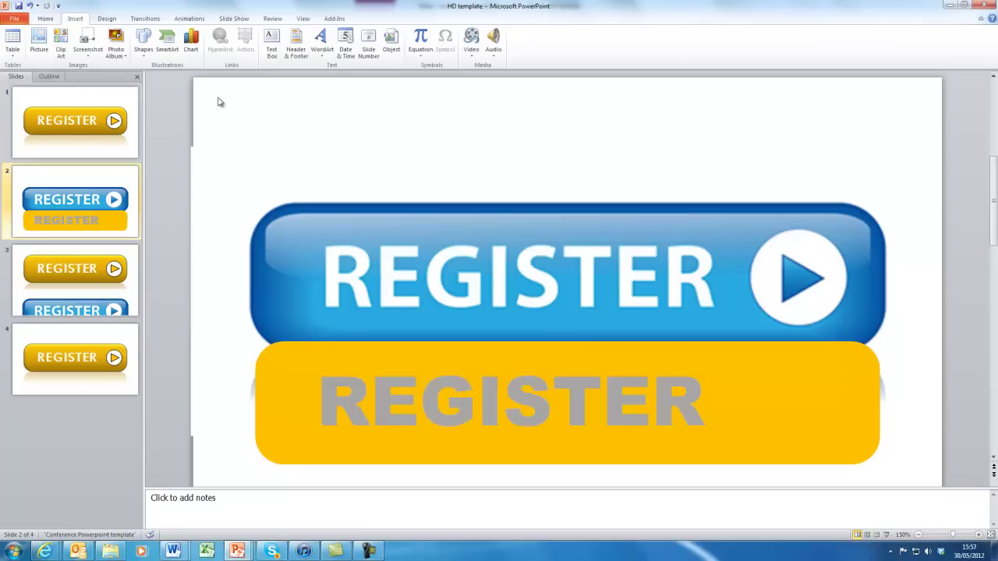
click(145, 47)
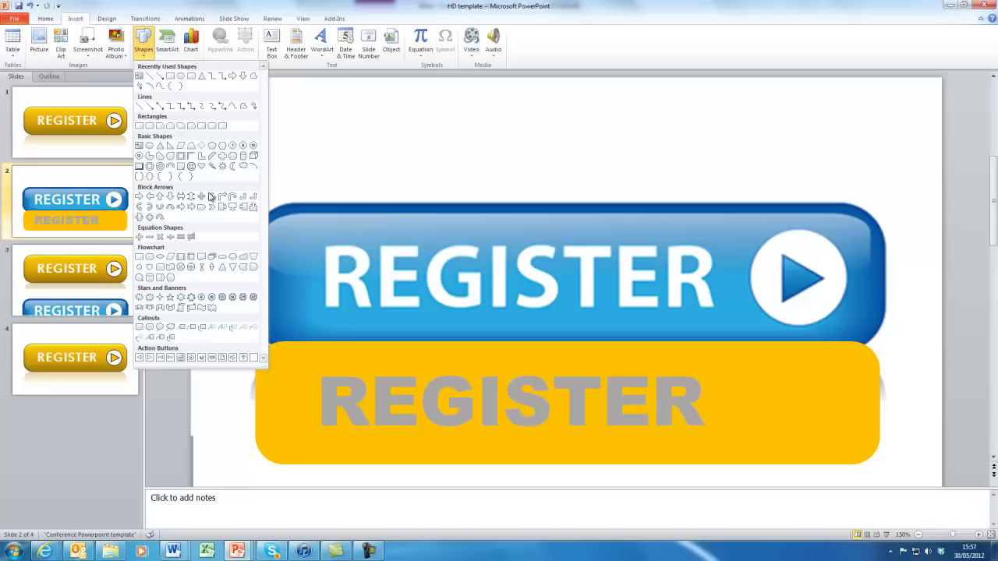
click(181, 77)
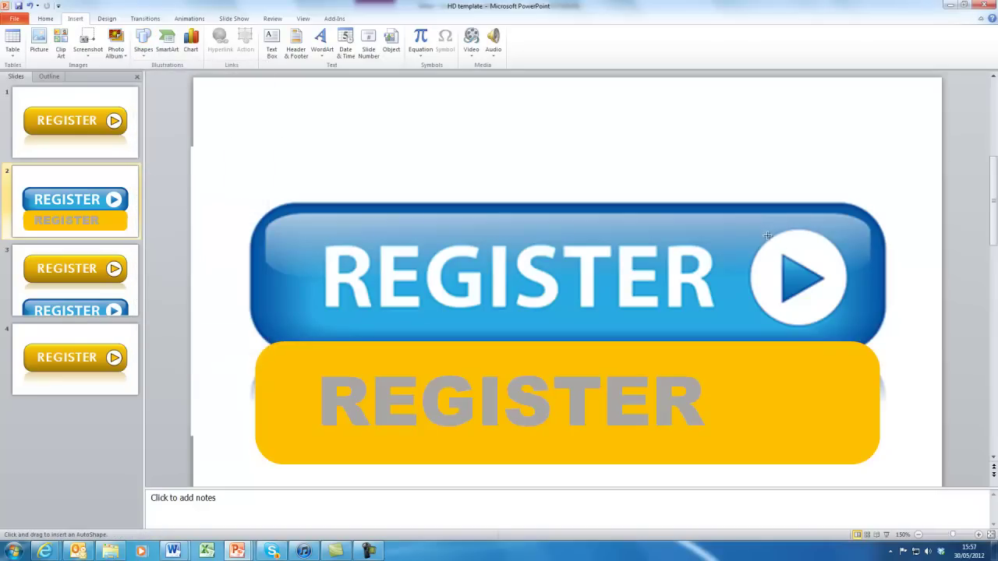
mouse_move(768, 236)
mouse_down()
mouse_move(846, 328)
mouse_move(864, 326)
mouse_move(862, 335)
mouse_up()
Align the oval with the white circle on the blue button and reduce its height to make it round
key(Left)
key(Left)
key(Left)
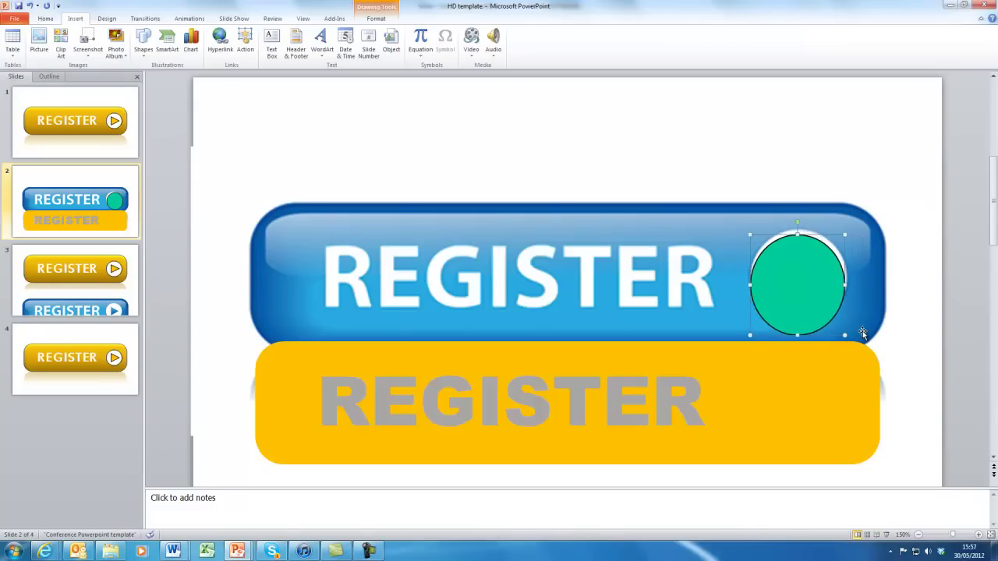
key(Up)
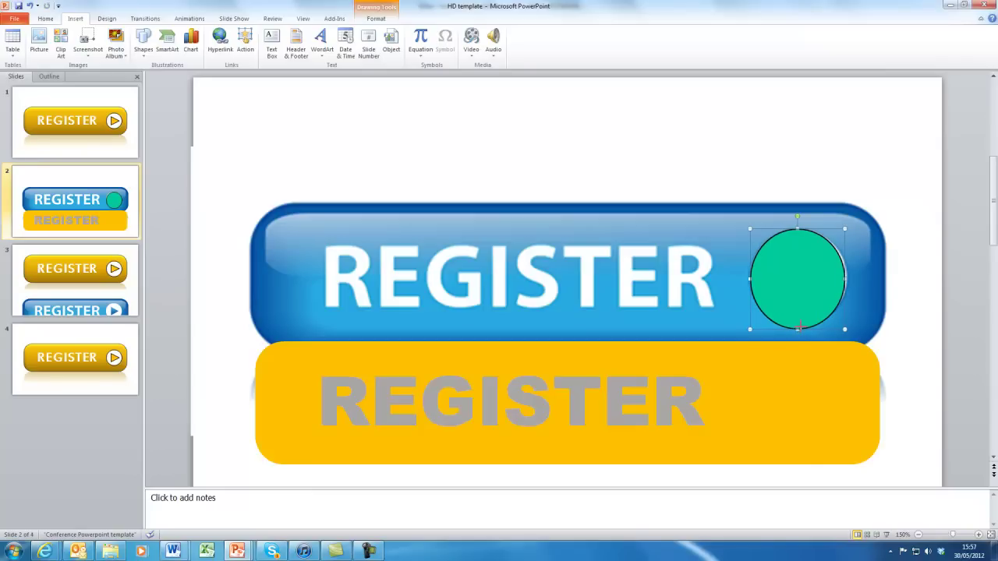
drag(800, 326, 799, 322)
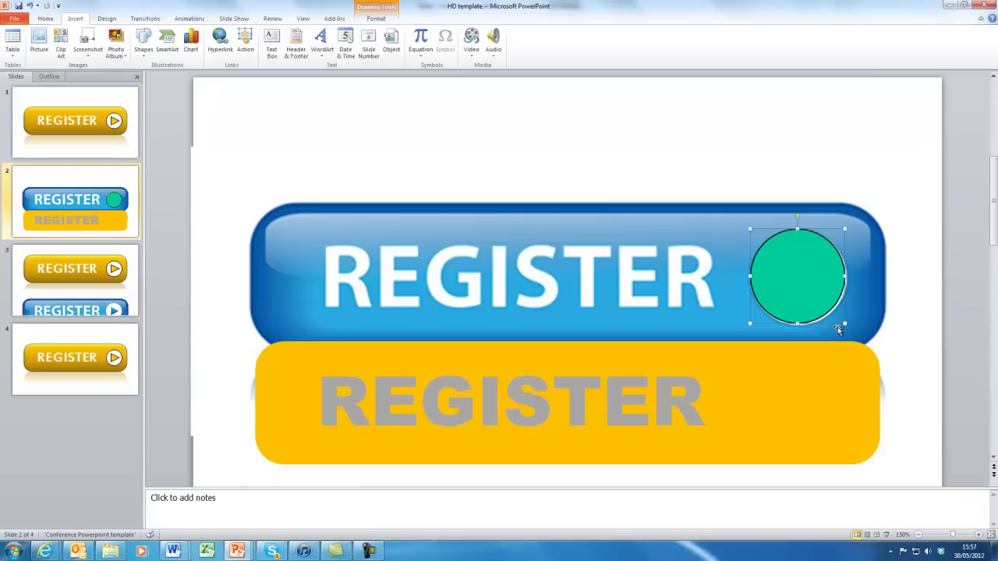
key(Right)
key(Right)
key(Right)
key(Left)
key(Left)
key(Left)
Remove the fill from the circle
right_click(797, 282)
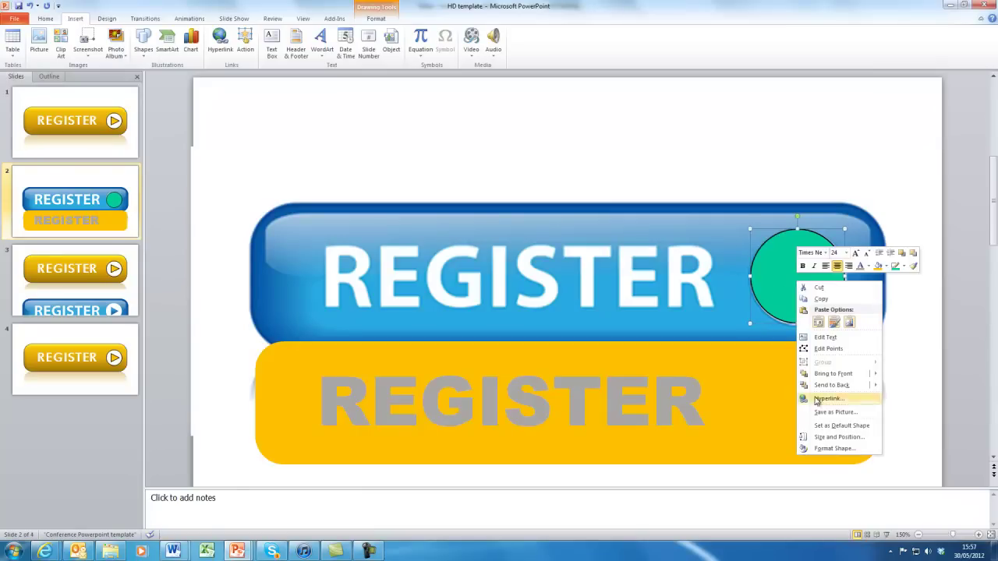
click(825, 450)
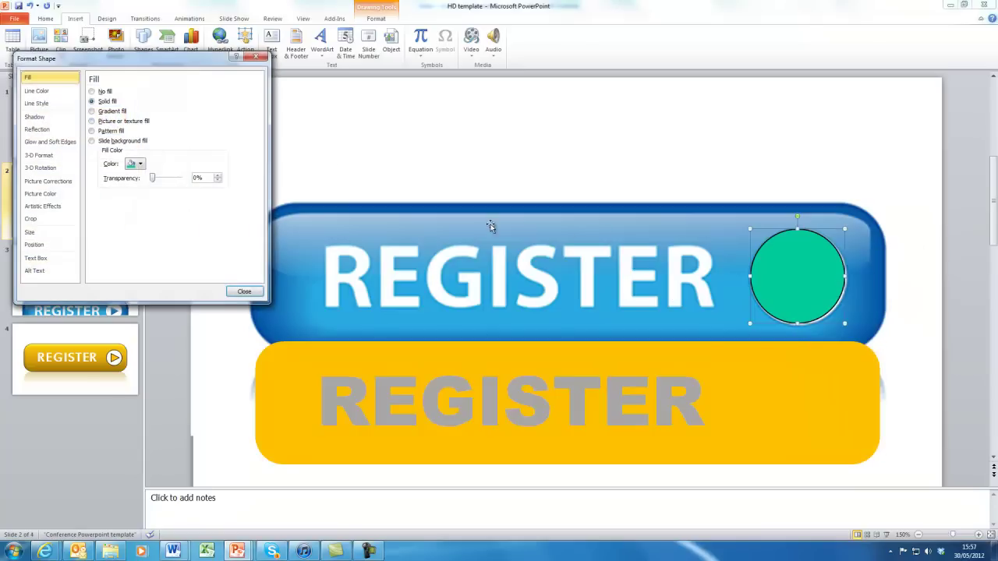
click(92, 91)
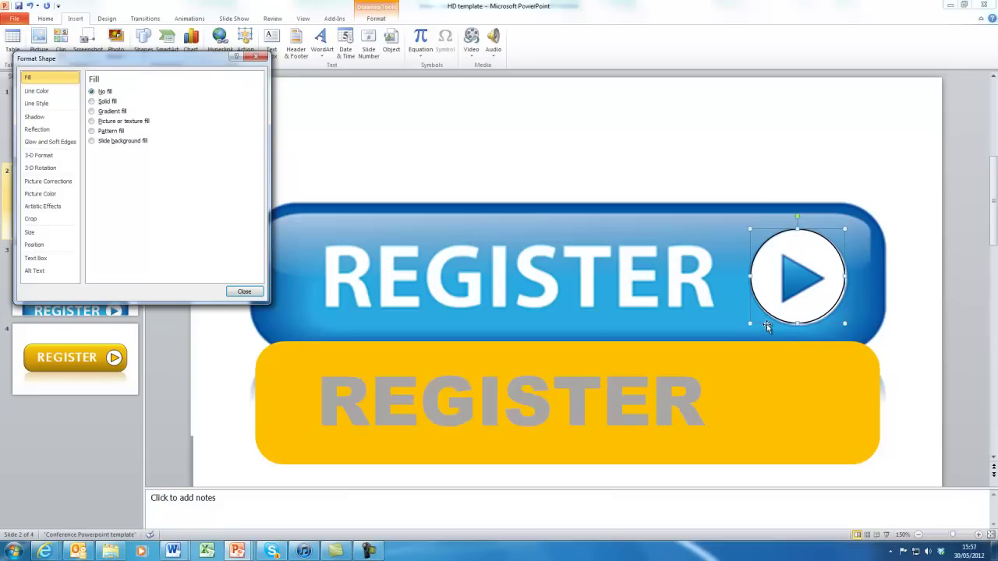
Move the circle straight down onto the right end of the gold shape, vertically centred beside the "REGISTER" text
key(Down)
key(Down)
key(Down)
key(Down)
key(Down)
key(Down)
key(Down)
key(Down)
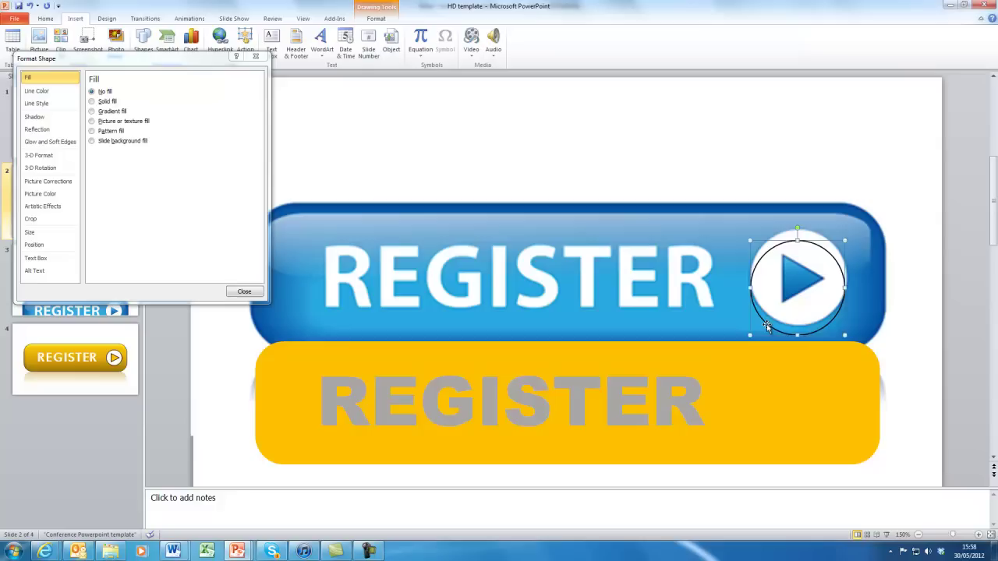
key(Down)
key(Down)
key(Down)
key(Down)
key(Down)
key(Down)
key(Down)
key(Down)
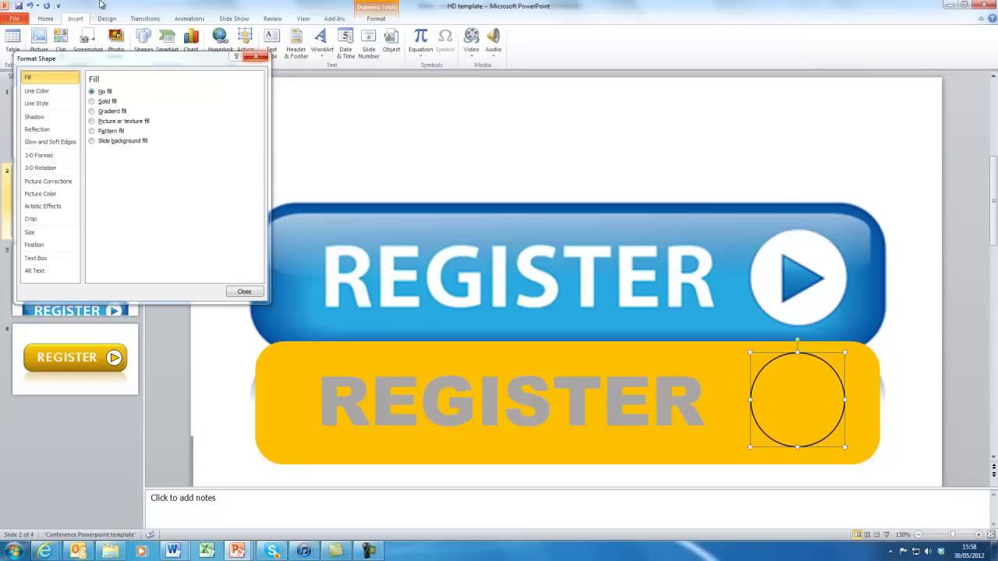
Give the circle on the gold shape a solid white fill
click(92, 101)
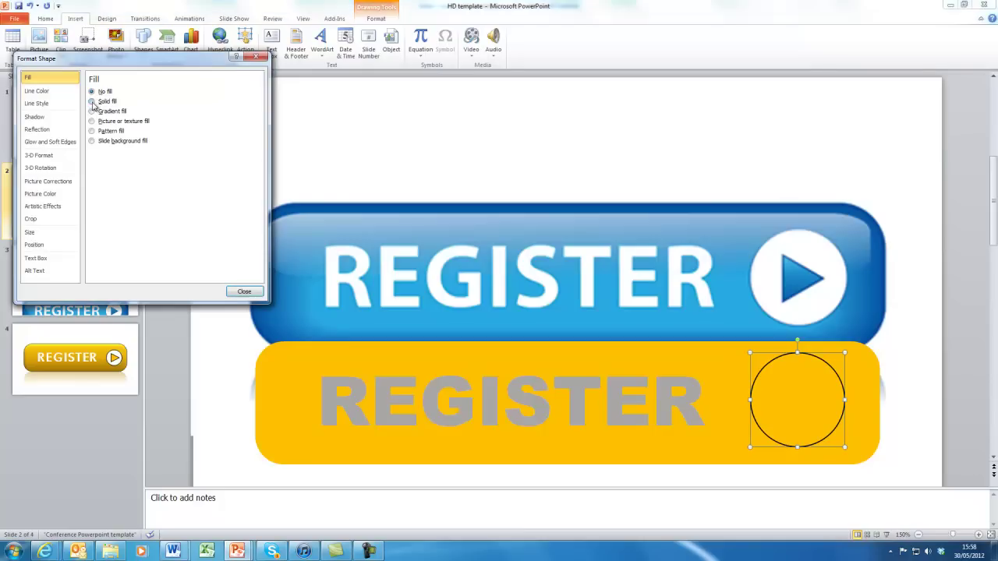
click(142, 166)
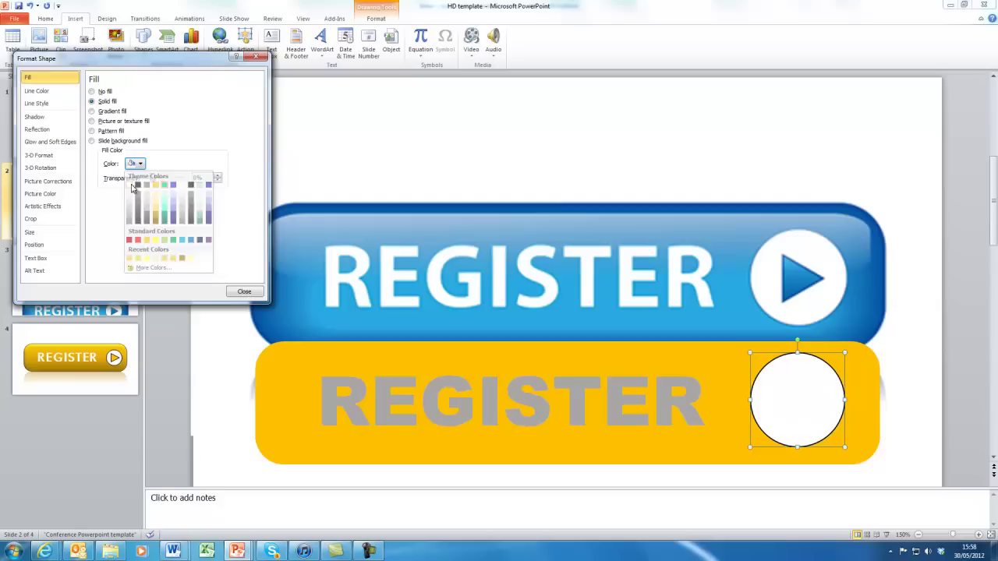
click(132, 183)
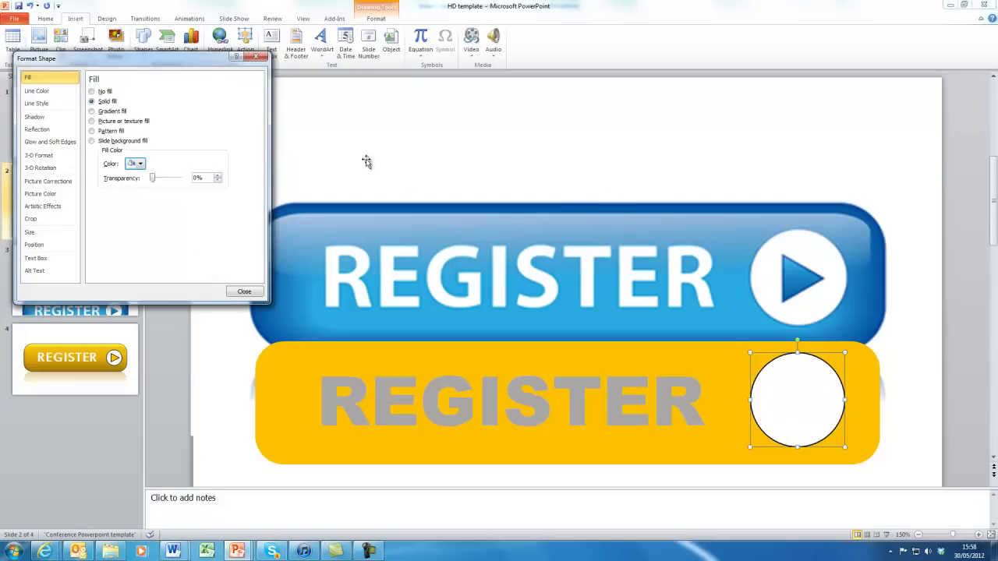
Draw an isosceles triangle over the arrow in the blue button's white circle
click(357, 134)
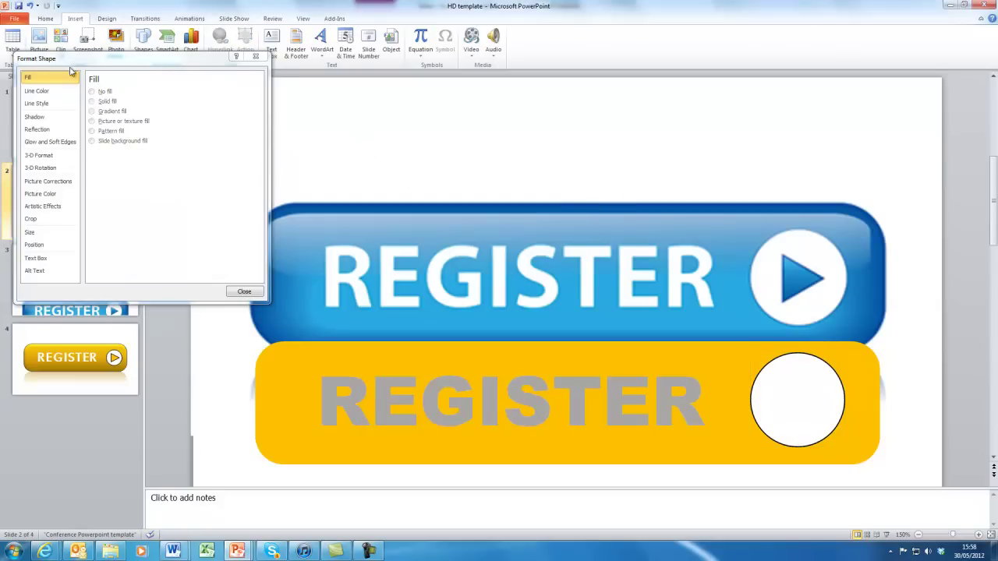
click(481, 149)
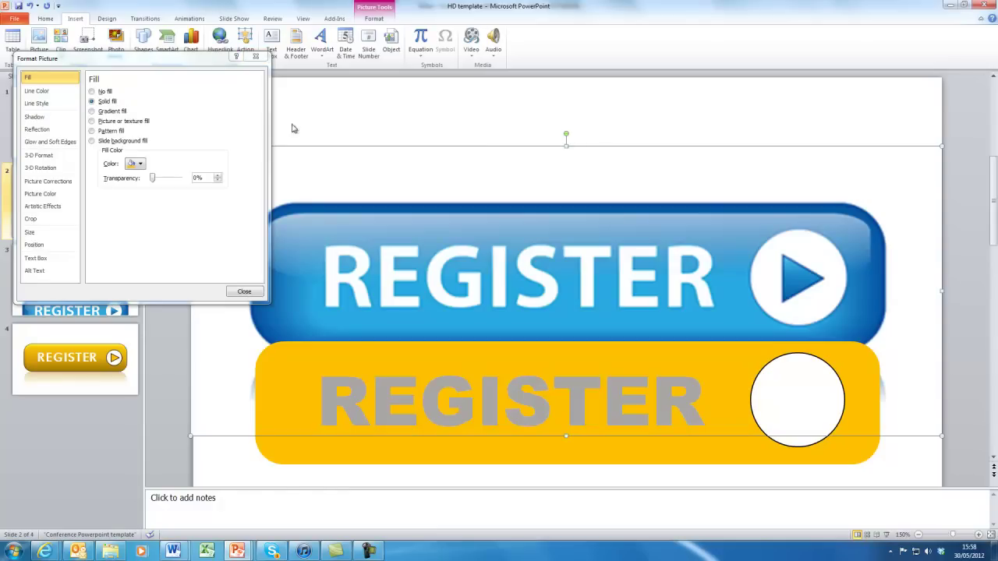
click(390, 119)
click(244, 292)
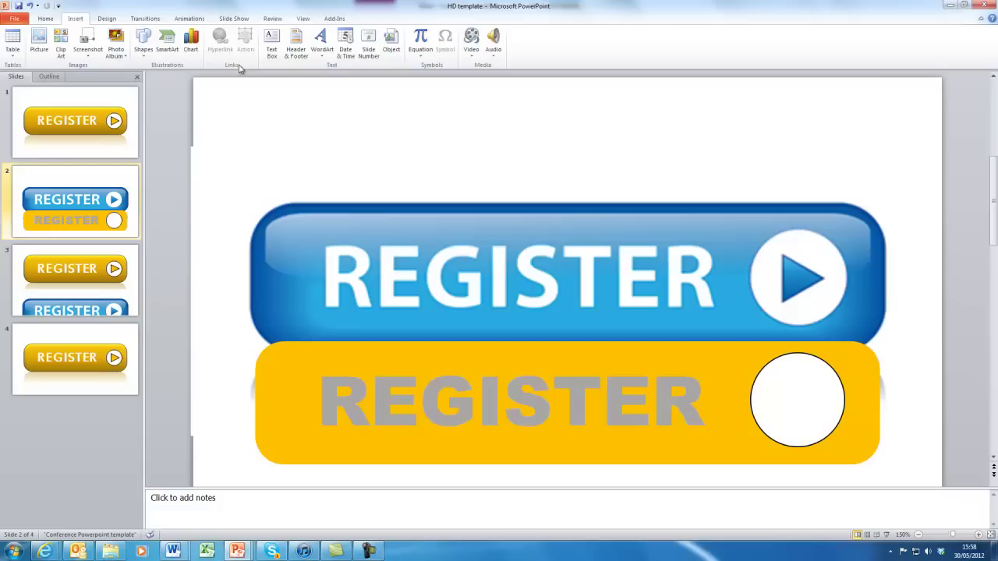
click(144, 43)
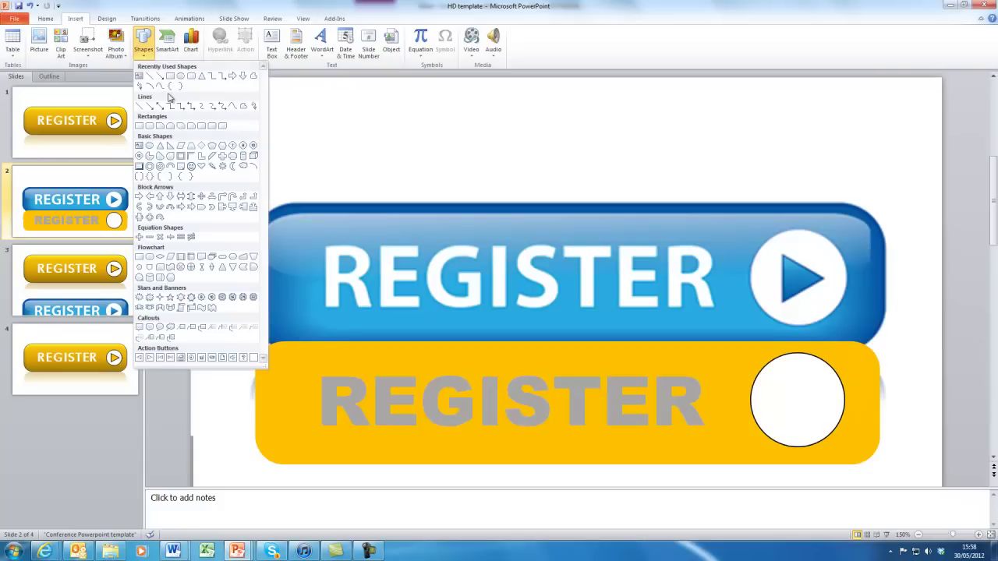
click(202, 76)
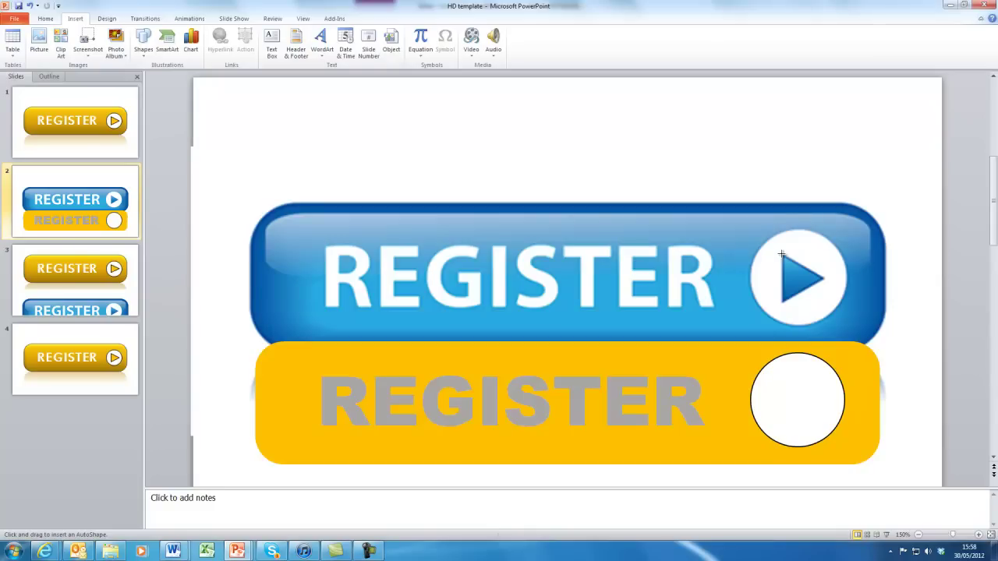
mouse_move(781, 253)
mouse_down()
mouse_move(807, 293)
mouse_move(832, 302)
mouse_up()
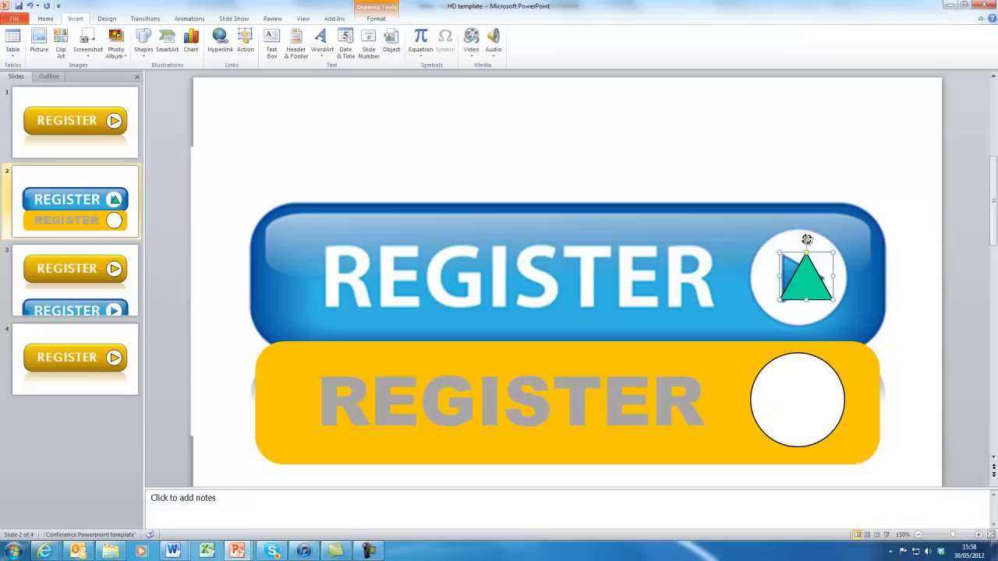
Rotate the triangle to point right, then shrink and nudge it to match the blue button's arrow
drag(807, 239, 841, 278)
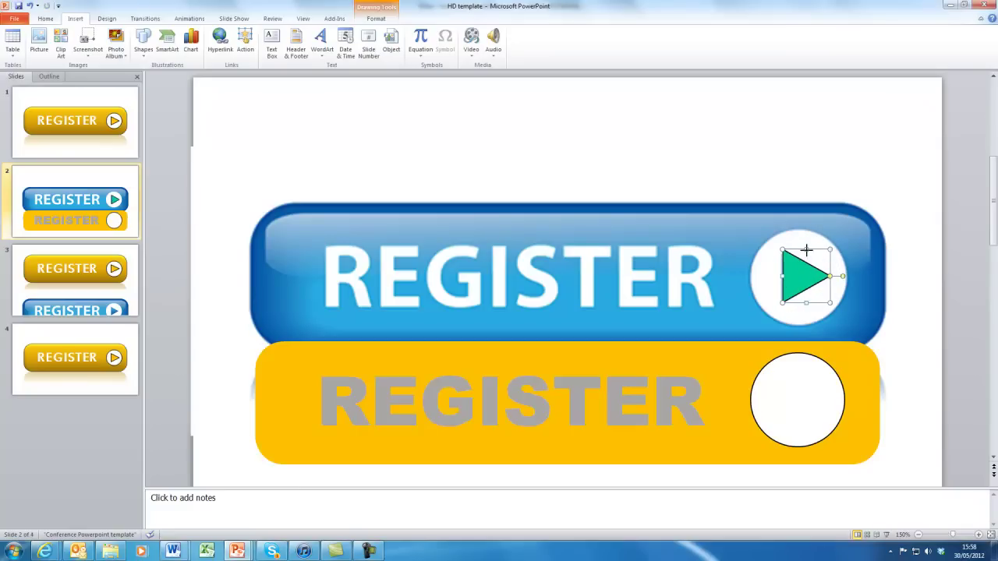
drag(806, 250, 807, 255)
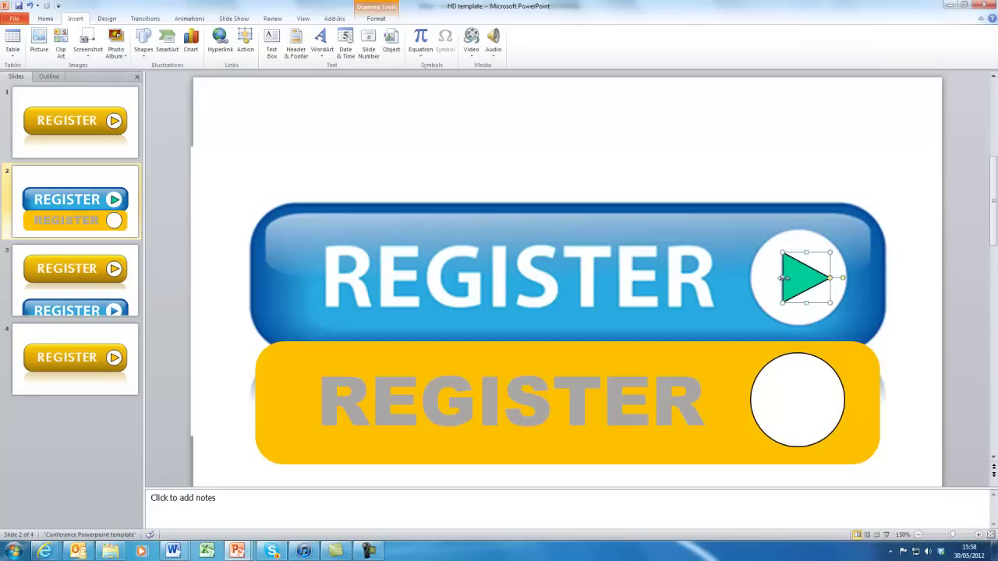
drag(781, 278, 789, 279)
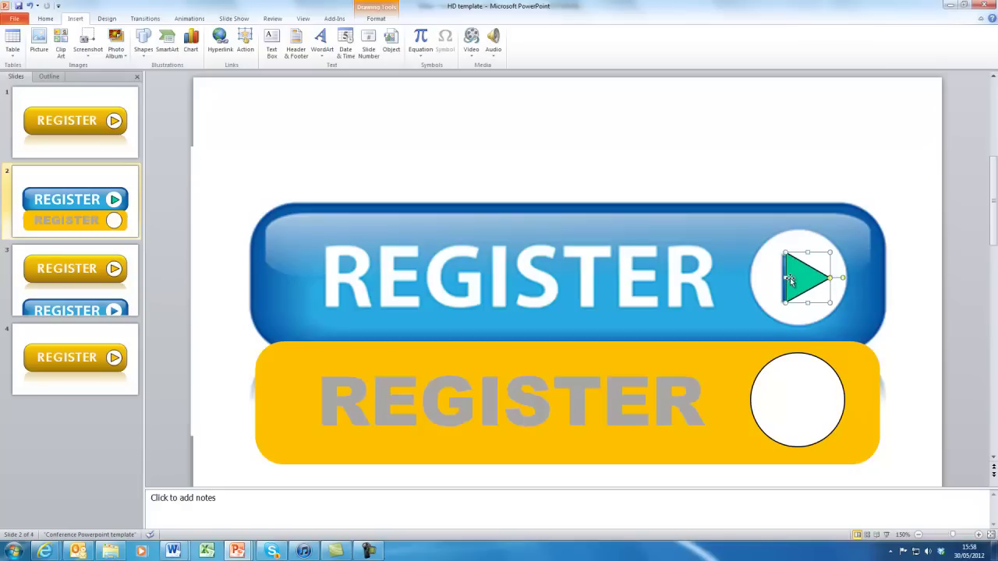
key(Left)
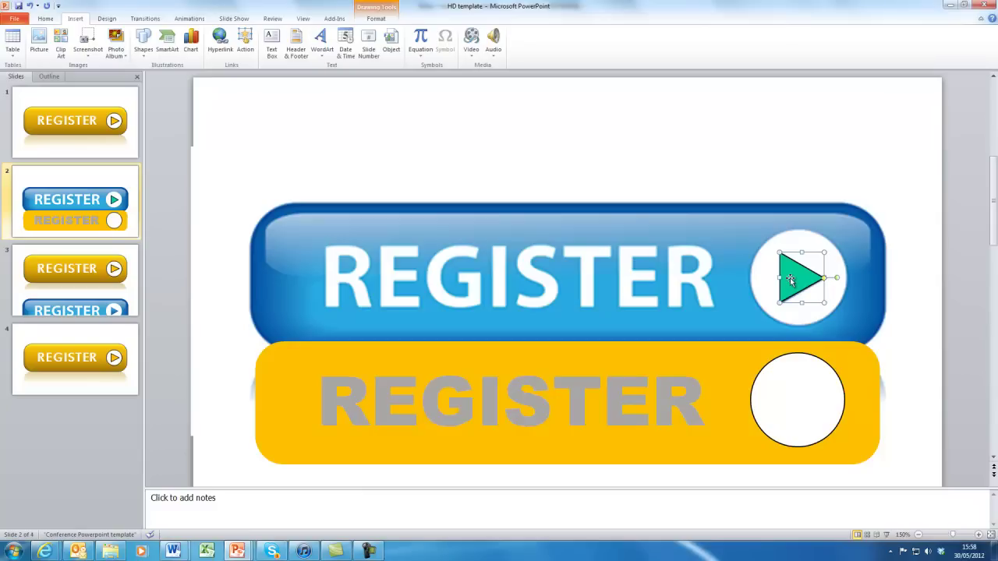
Give the triangle a solid gold fill from the theme colours, matching the rounded shape
right_click(791, 280)
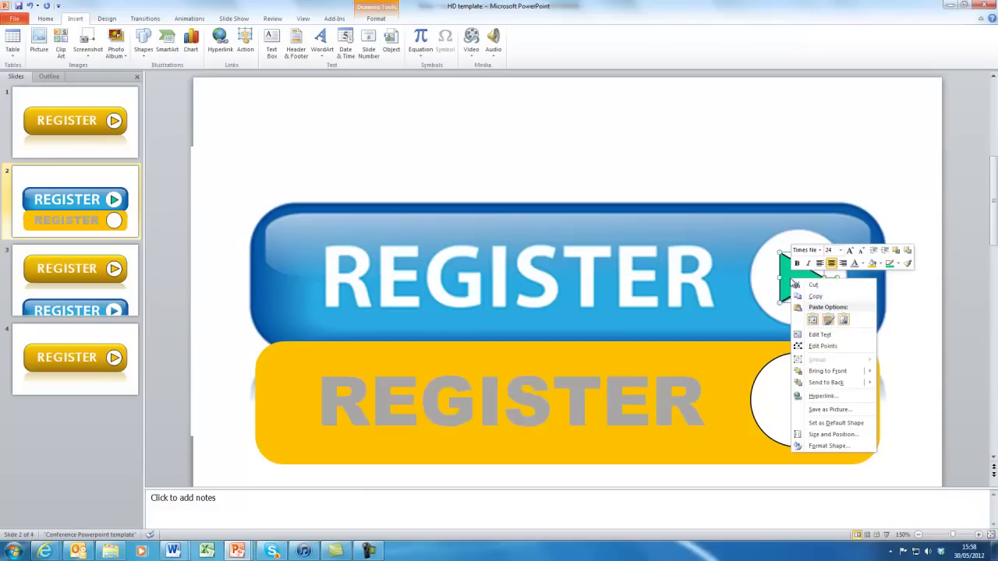
click(827, 446)
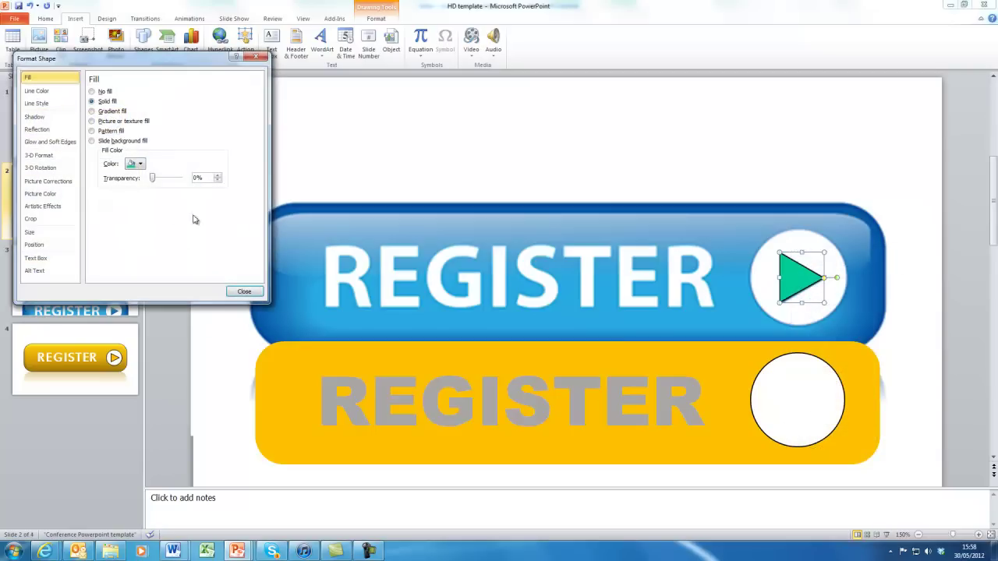
click(137, 164)
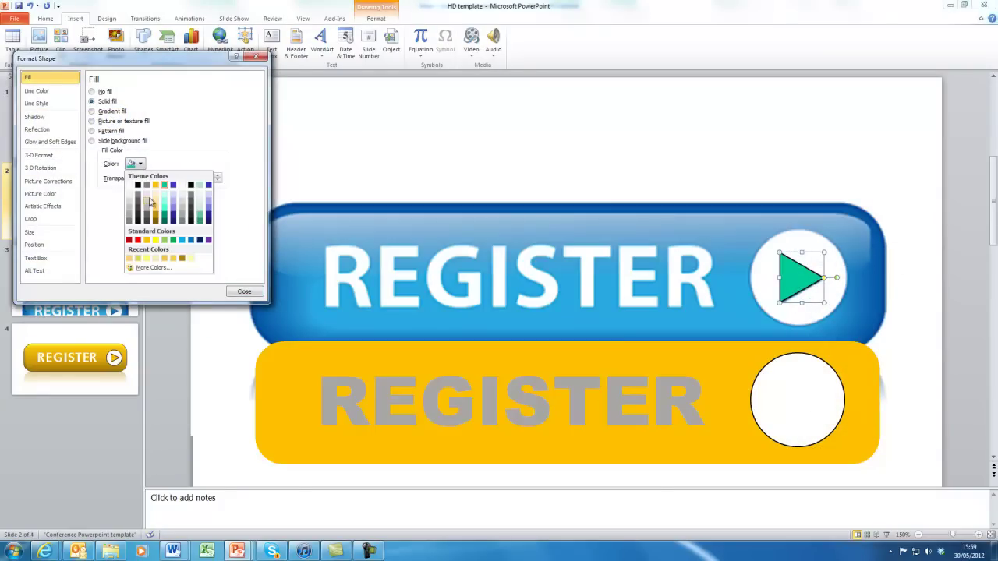
click(157, 184)
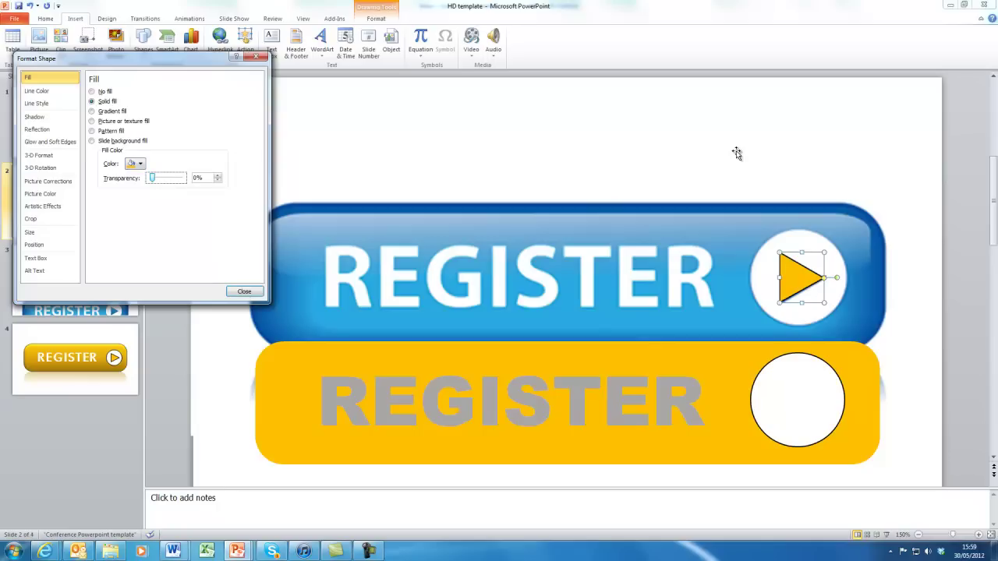
Move the gold triangle straight down into the middle of the white circle on the gold shape
click(764, 234)
click(798, 284)
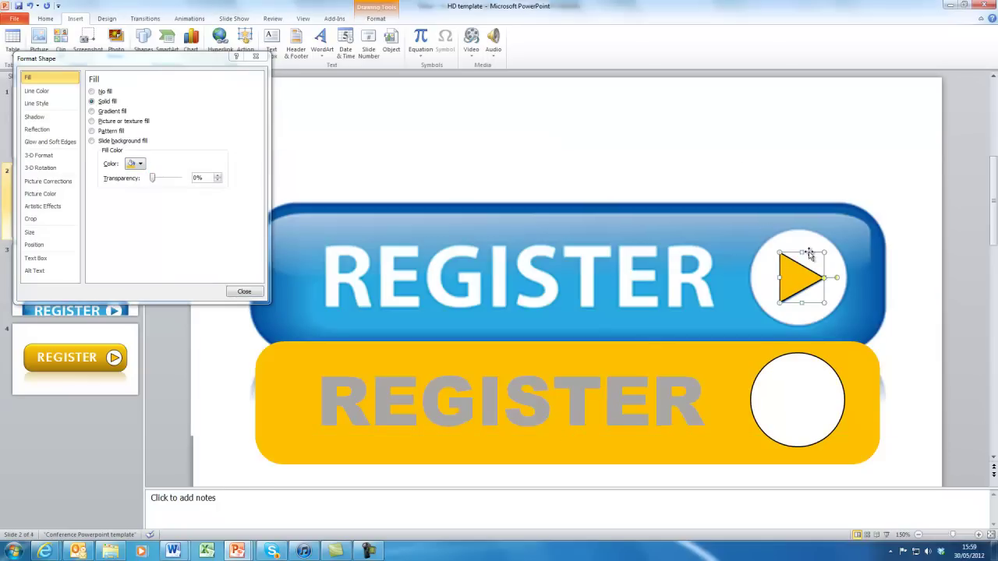
key(Down)
key(Down)
key(Down)
key(Down)
key(Down)
key(Down)
key(Down)
key(Down)
key(Down)
key(Down)
key(Down)
key(Down)
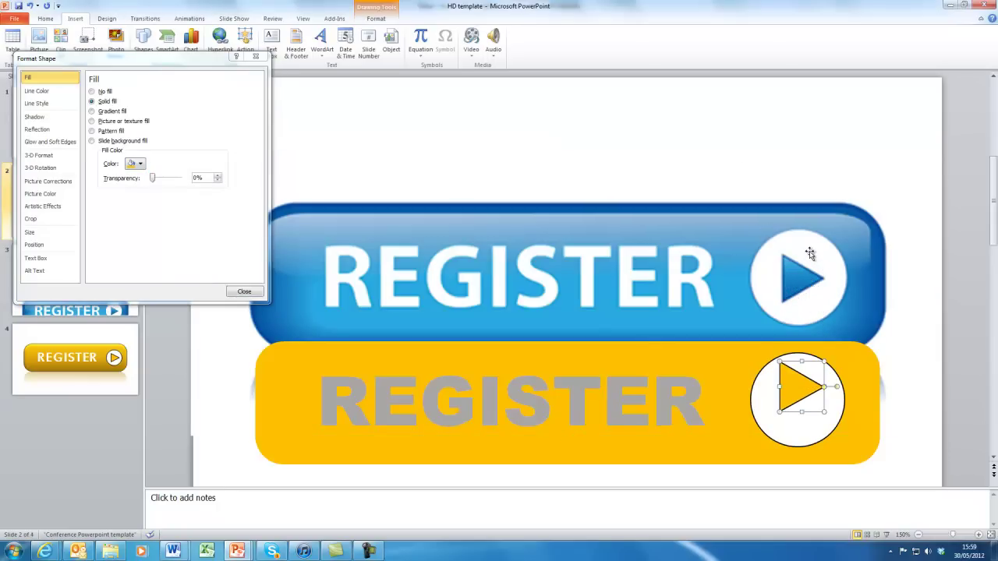
key(Down)
key(Down)
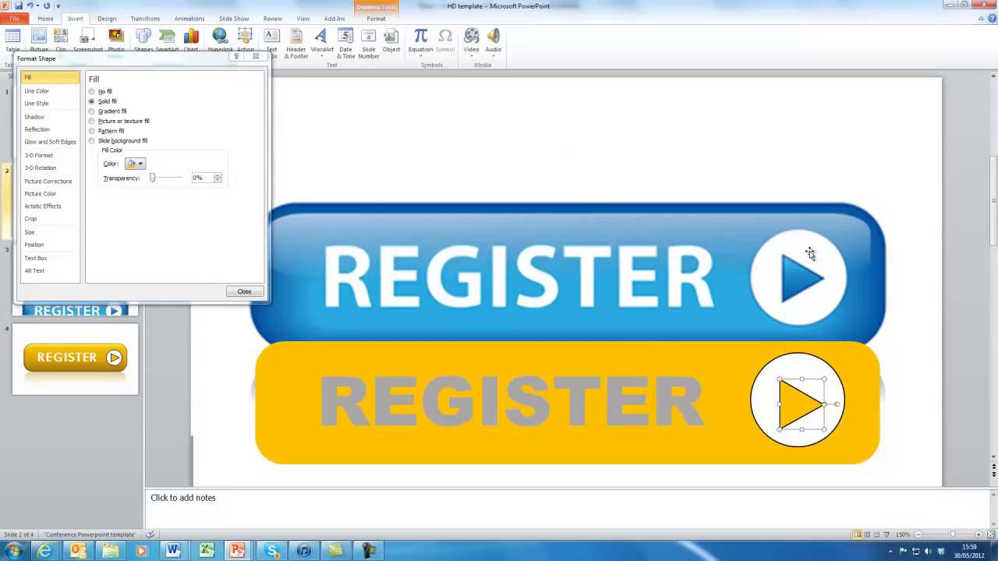
key(Up)
click(708, 156)
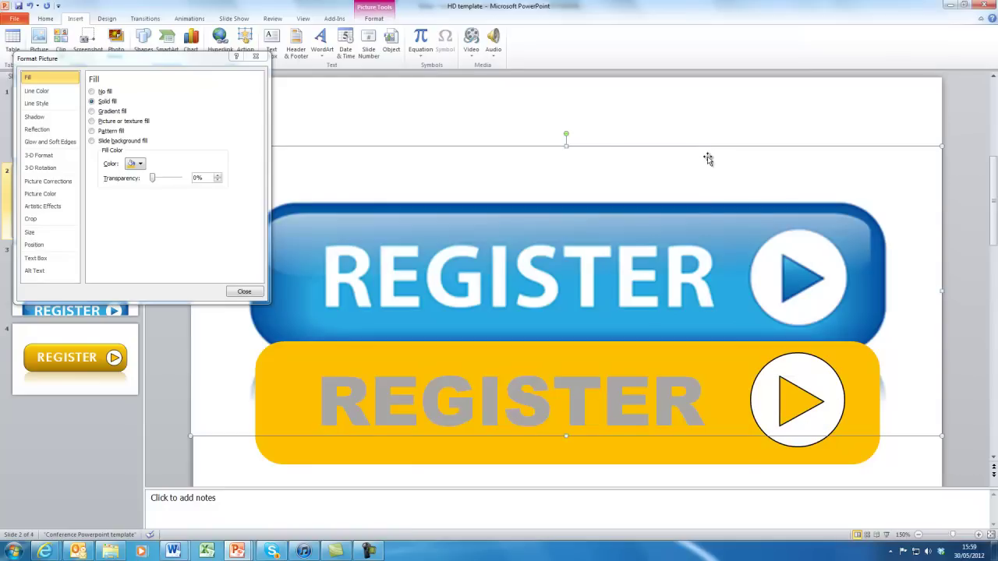
click(873, 106)
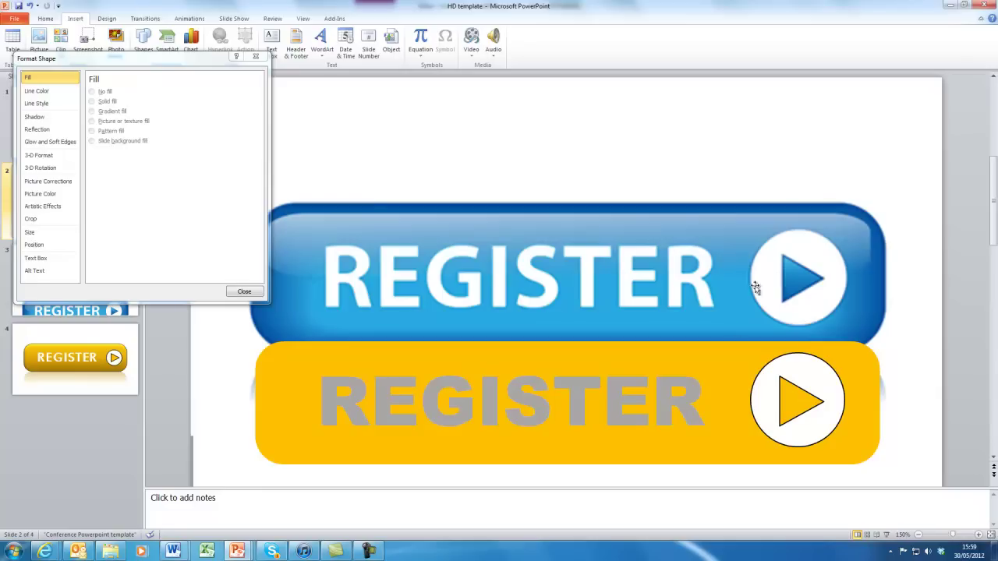
Change the "REGISTER" text on the gold shape to white
click(605, 343)
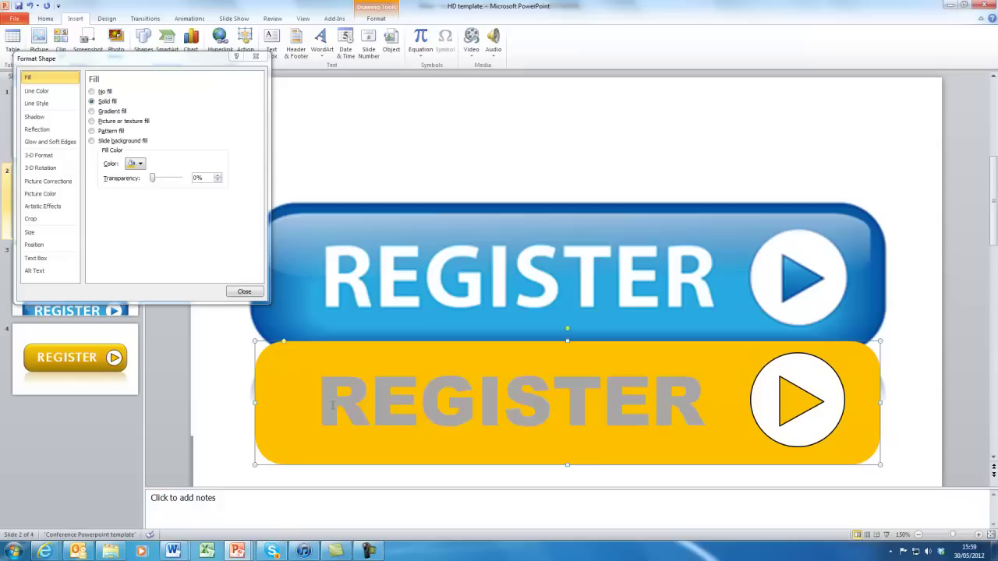
drag(330, 404, 728, 406)
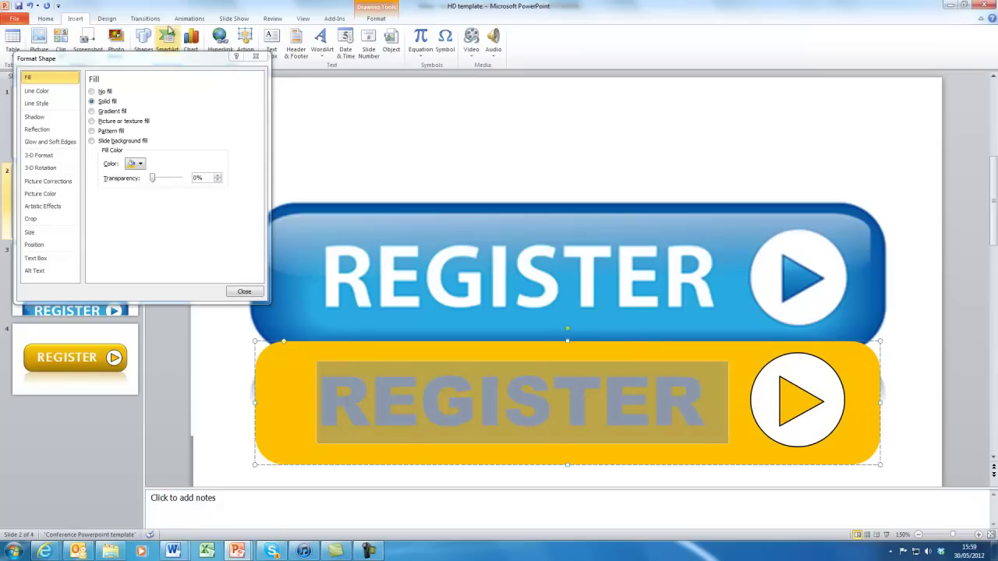
click(45, 19)
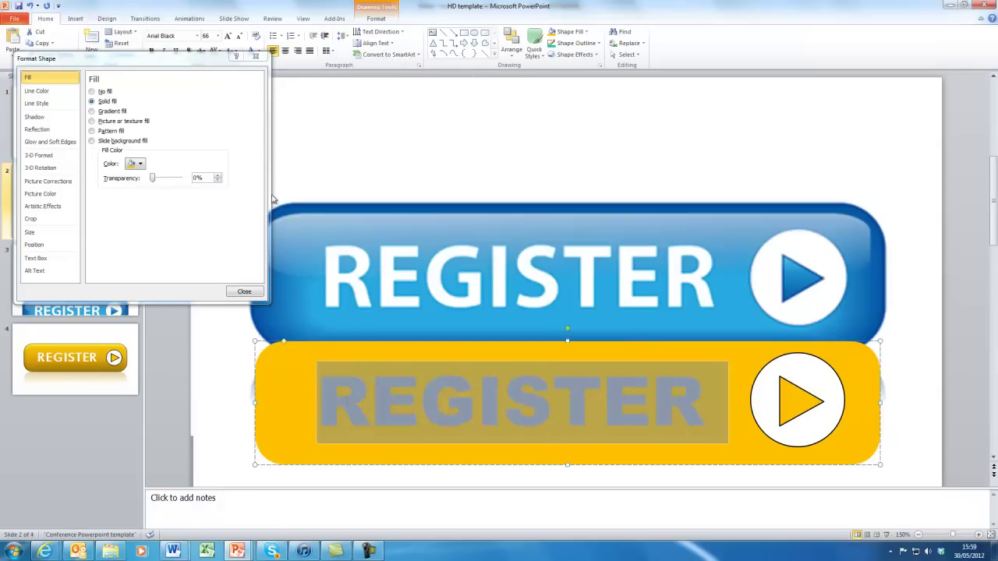
click(246, 292)
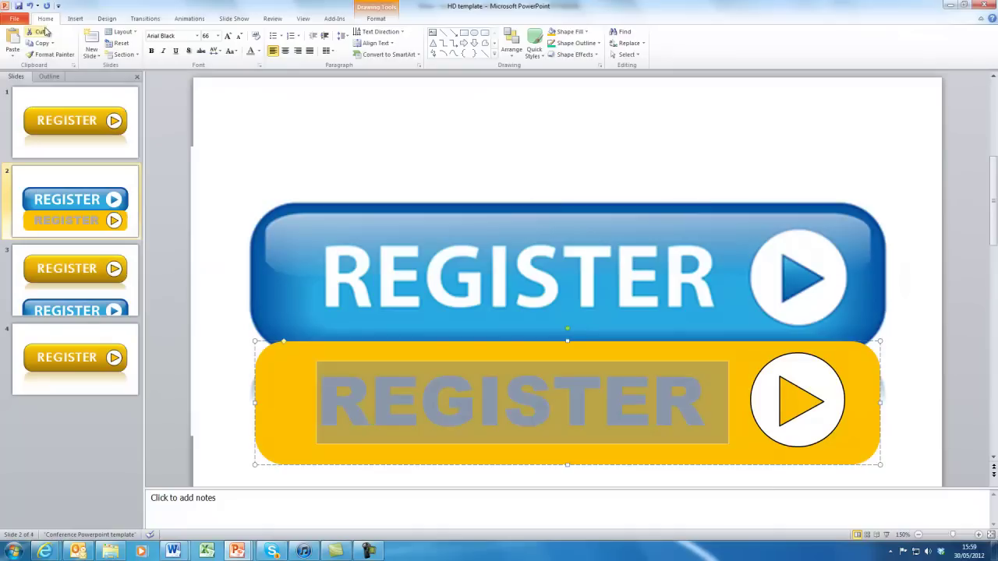
click(258, 51)
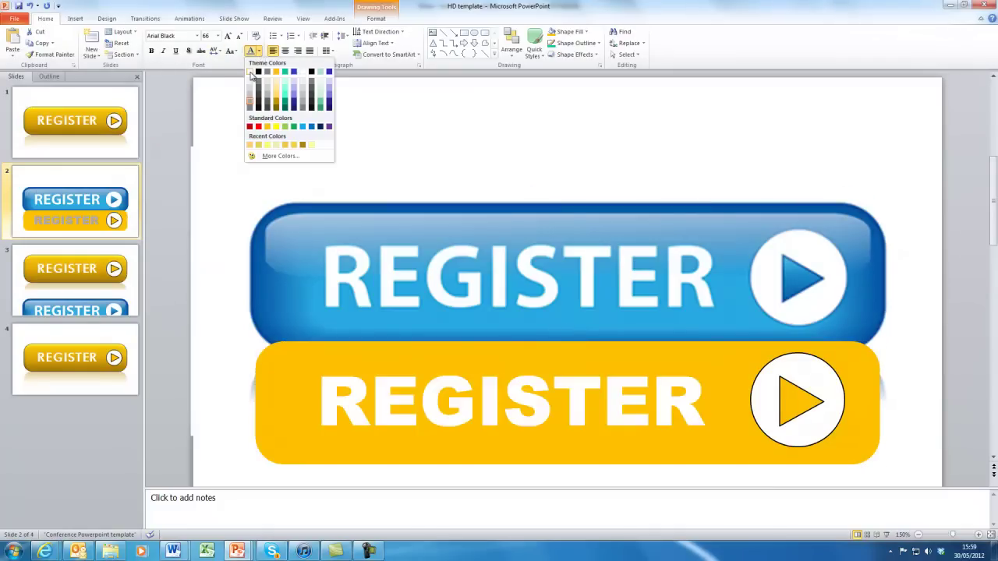
click(250, 73)
click(477, 139)
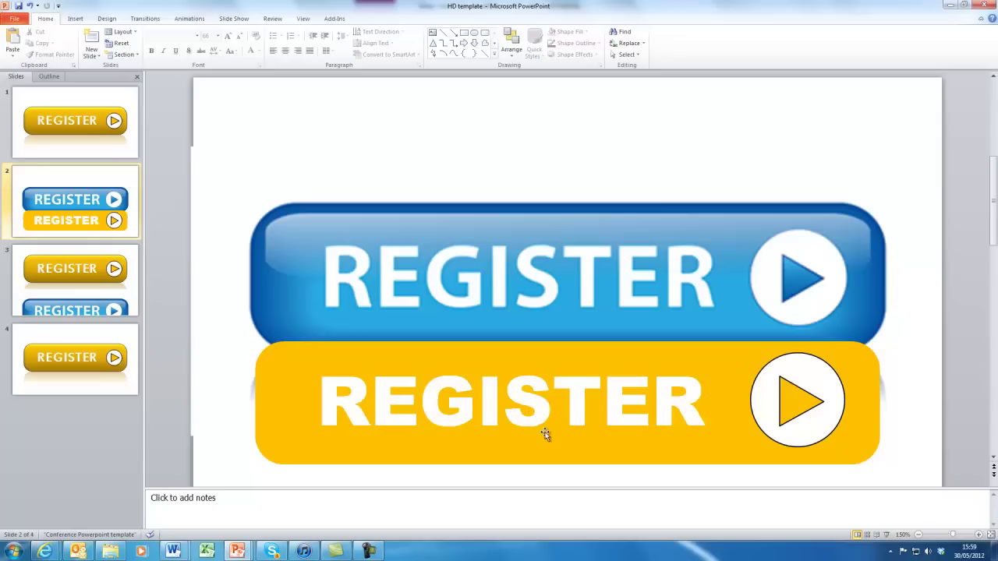
click(697, 462)
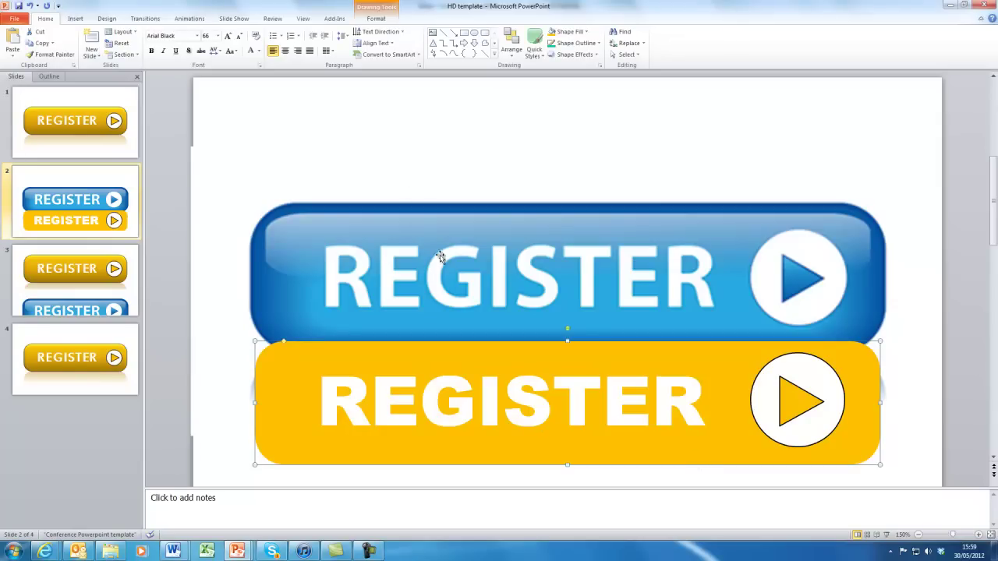
click(376, 18)
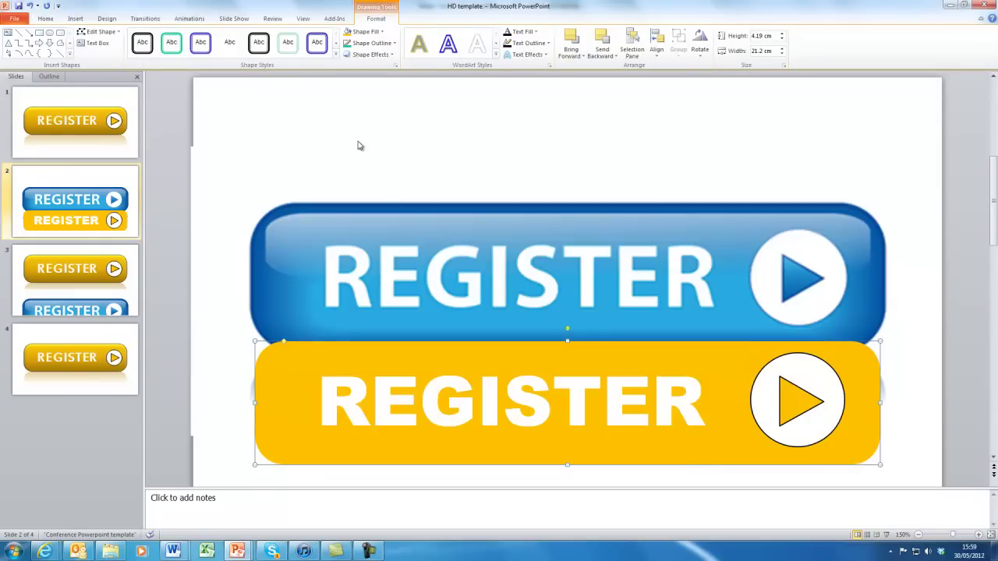
click(360, 146)
Move the blue button picture straight up until its reflection is clear of the gold button
click(480, 269)
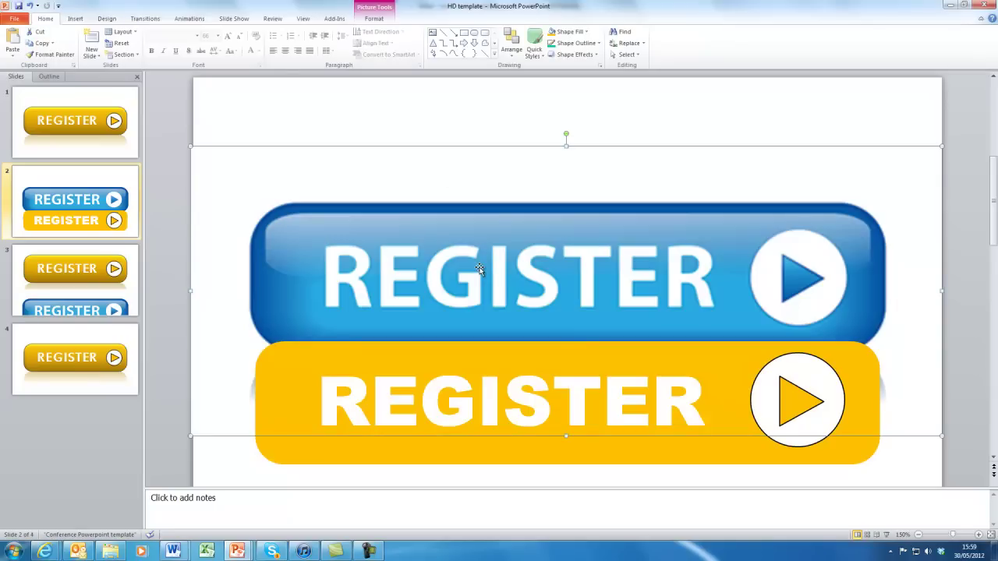
key(Up)
key(Up)
key(Up)
key(Up)
key(Up)
key(Up)
key(Up)
key(Up)
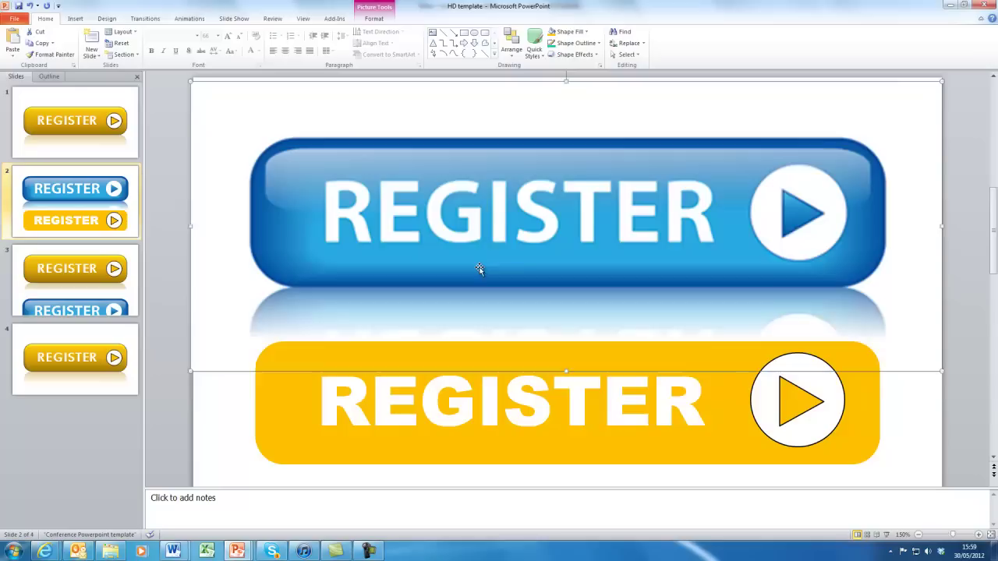
key(Up)
key(Up)
key(Up)
key(Up)
key(Up)
key(Up)
key(Up)
key(Up)
key(Up)
key(Up)
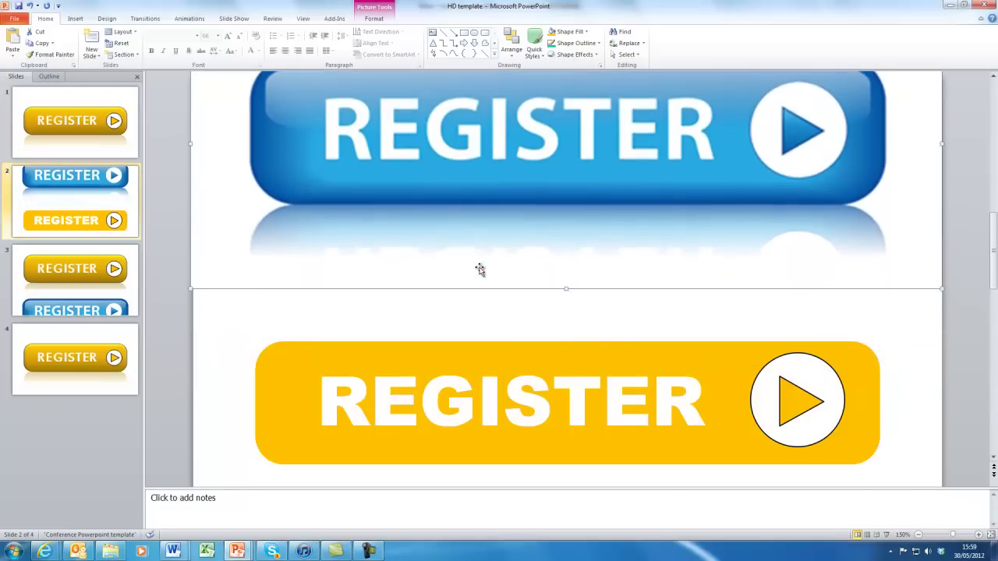
key(Up)
key(Up)
key(Up)
Move the gold shape, triangle and white circle up together to just below the blue button's reflection
click(471, 353)
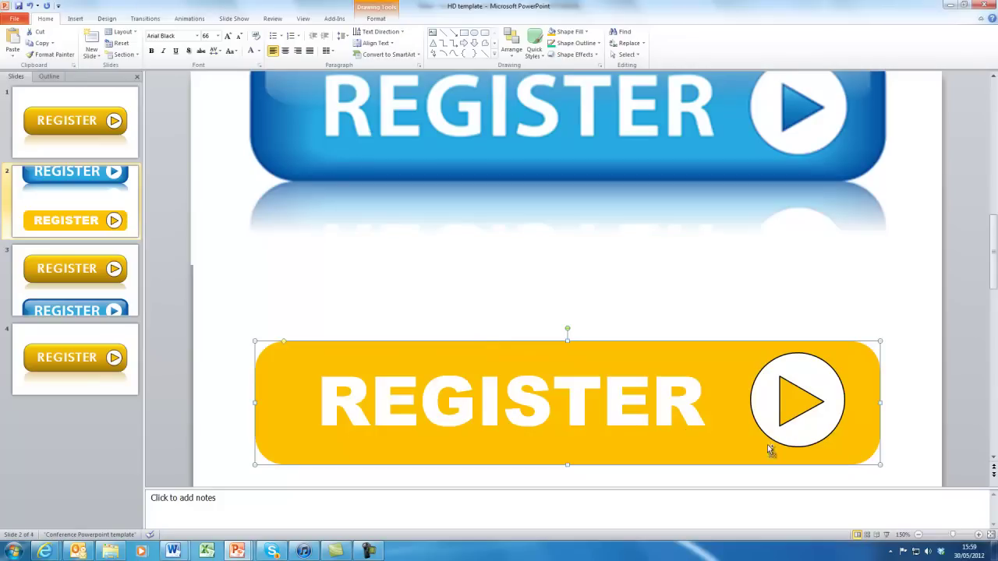
click(792, 407)
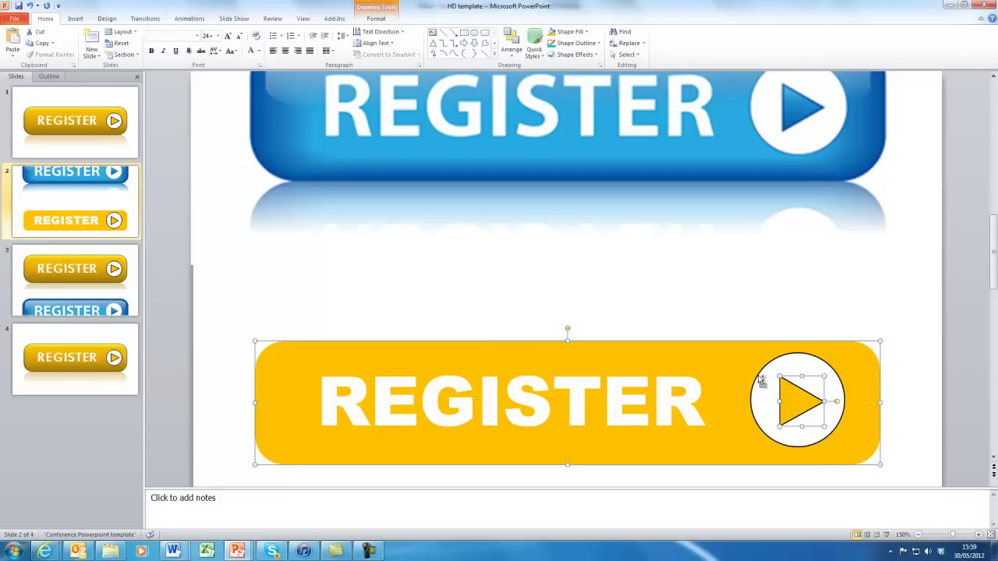
click(760, 380)
key(Up)
key(Up)
key(Up)
key(Up)
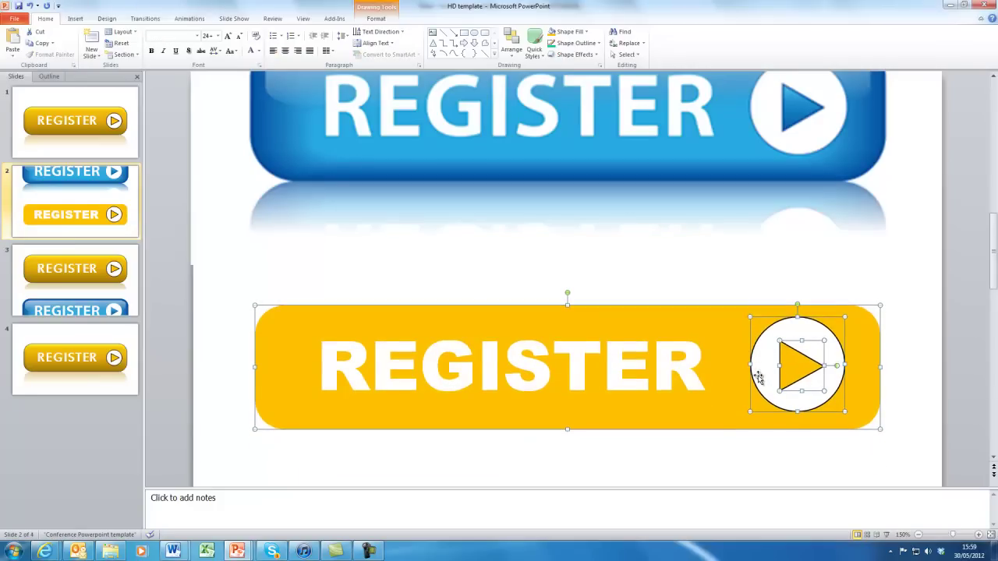
key(Up)
key(Up)
key(Up)
key(Up)
key(Up)
key(Up)
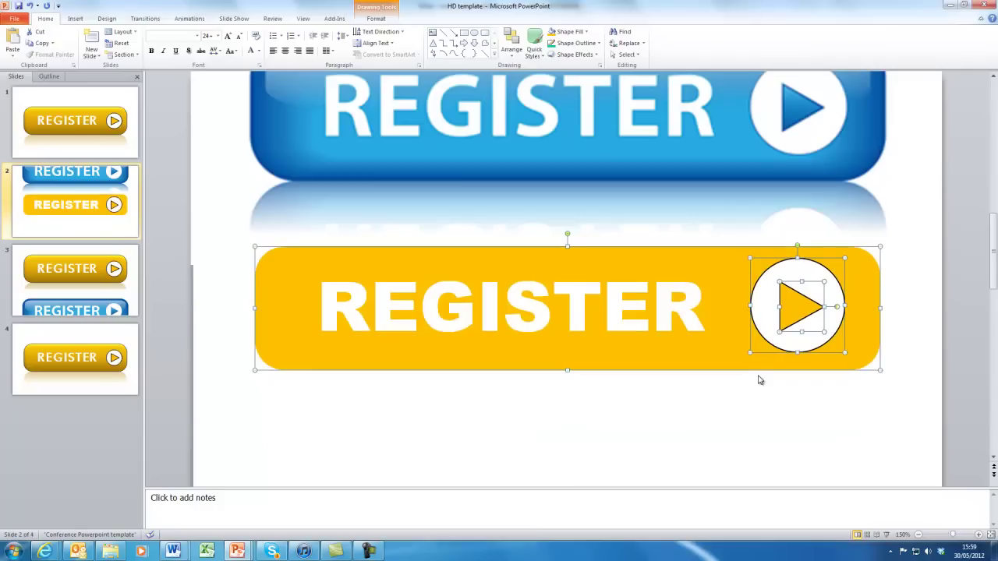
click(600, 427)
click(569, 250)
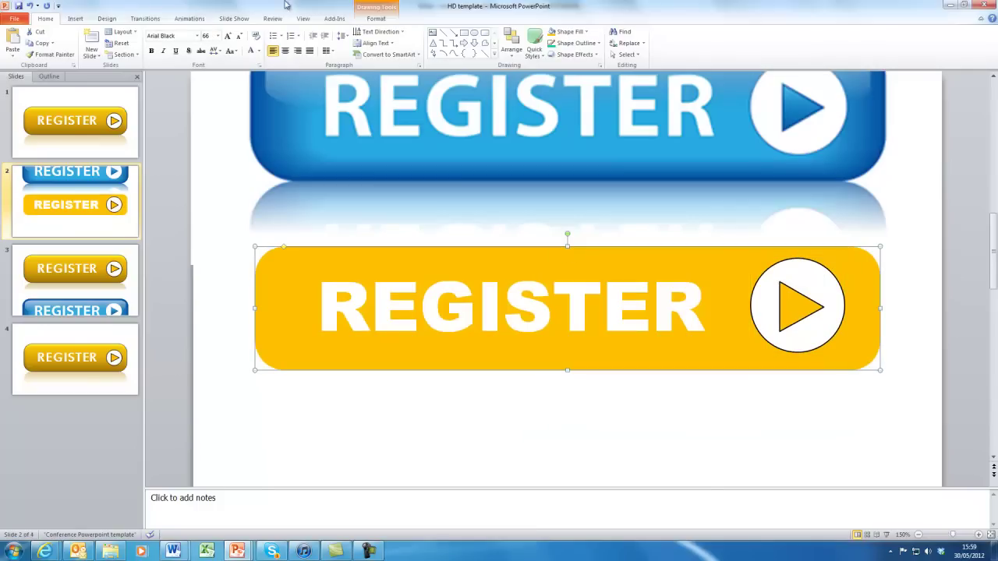
click(377, 19)
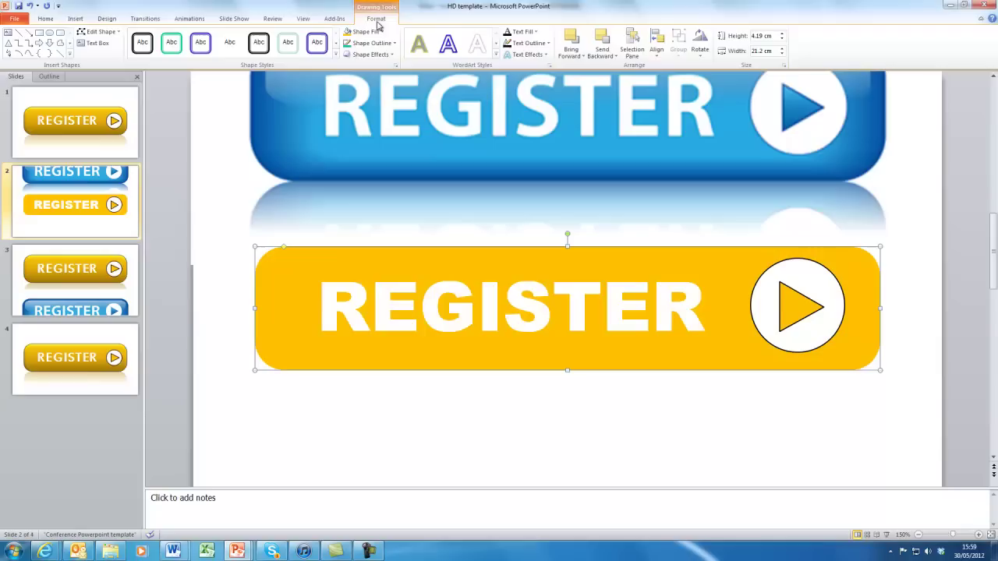
click(546, 55)
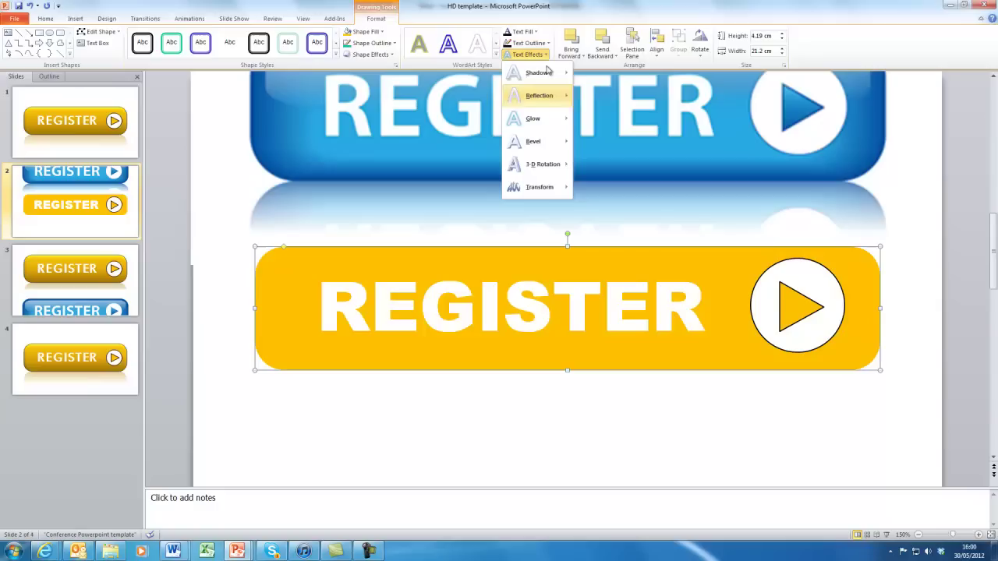
mouse_move(548, 96)
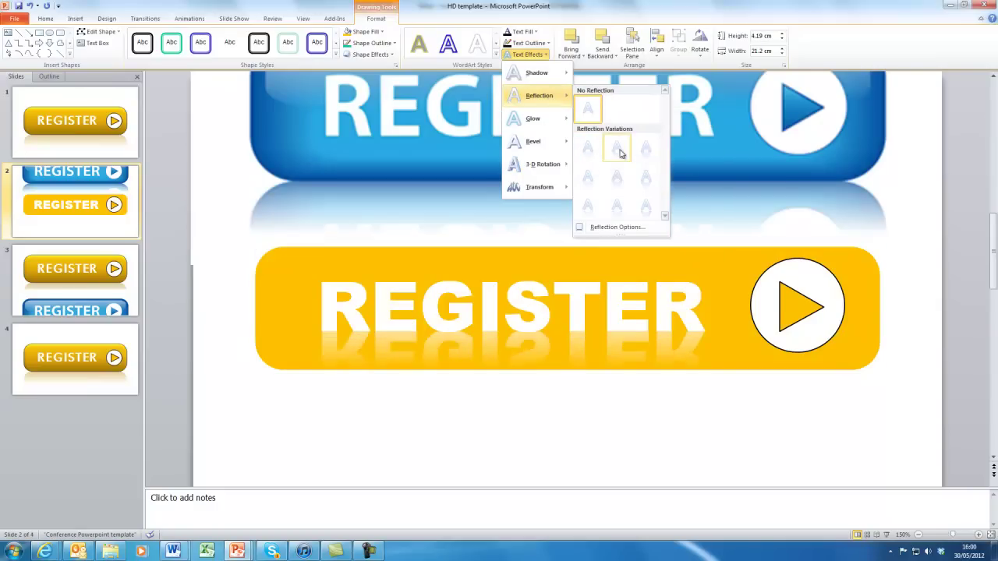
click(309, 249)
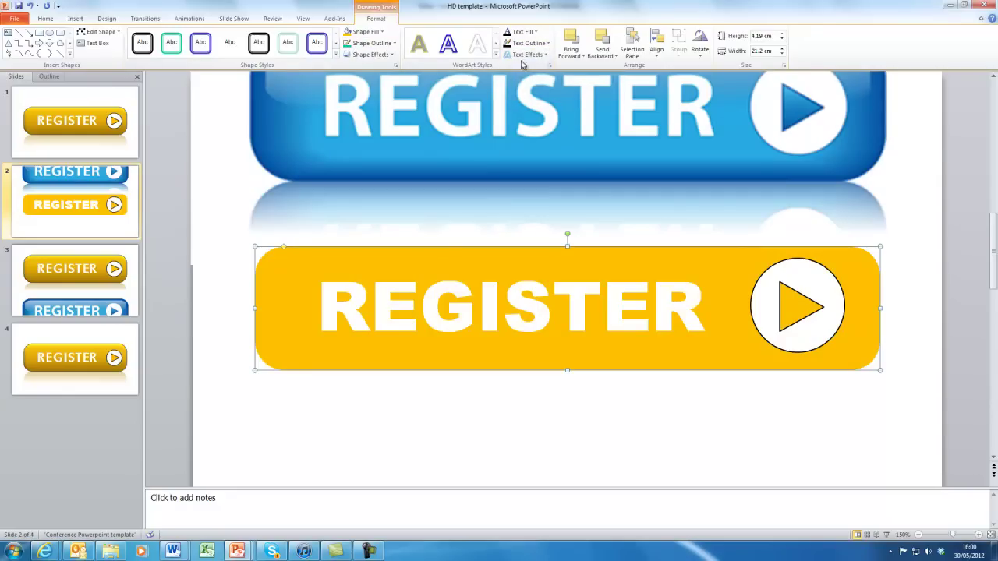
Apply the "Half Reflection, touching" shape effect to the gold rounded shape
click(382, 55)
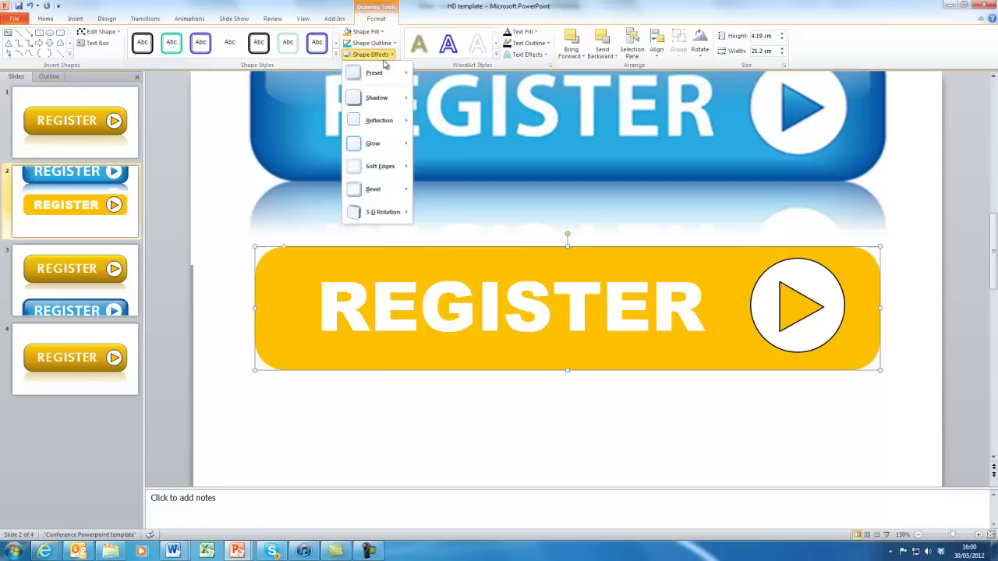
mouse_move(377, 102)
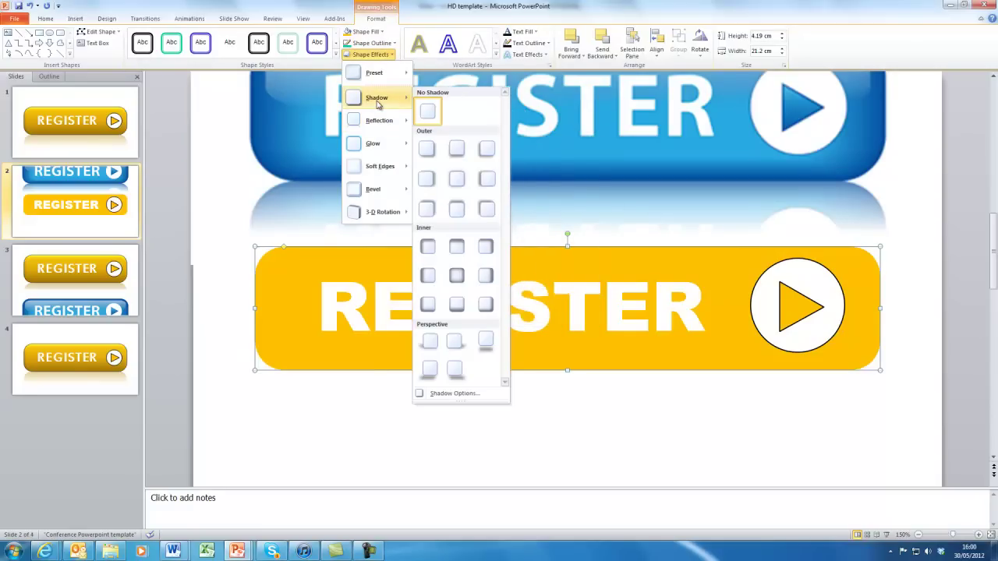
mouse_move(390, 123)
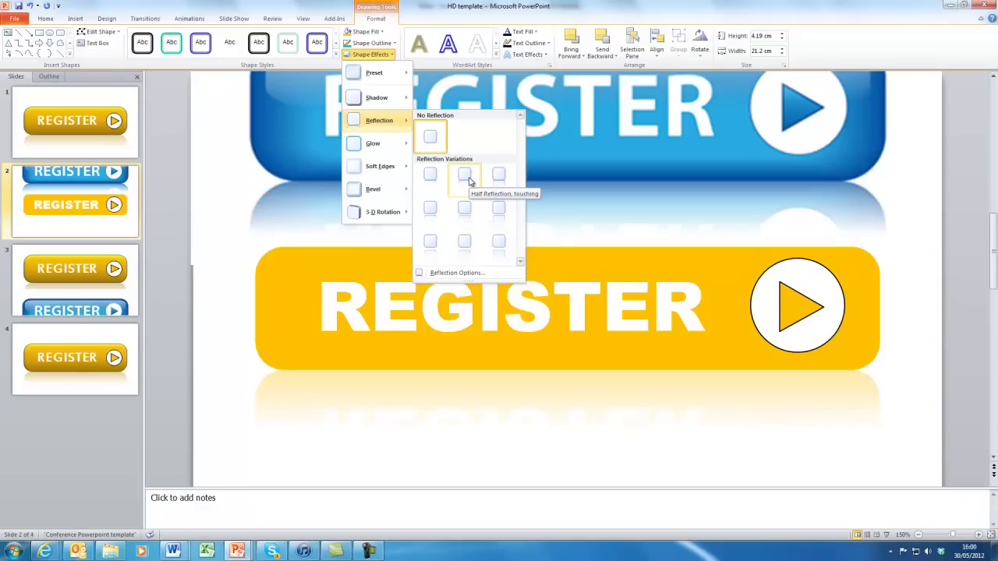
click(469, 180)
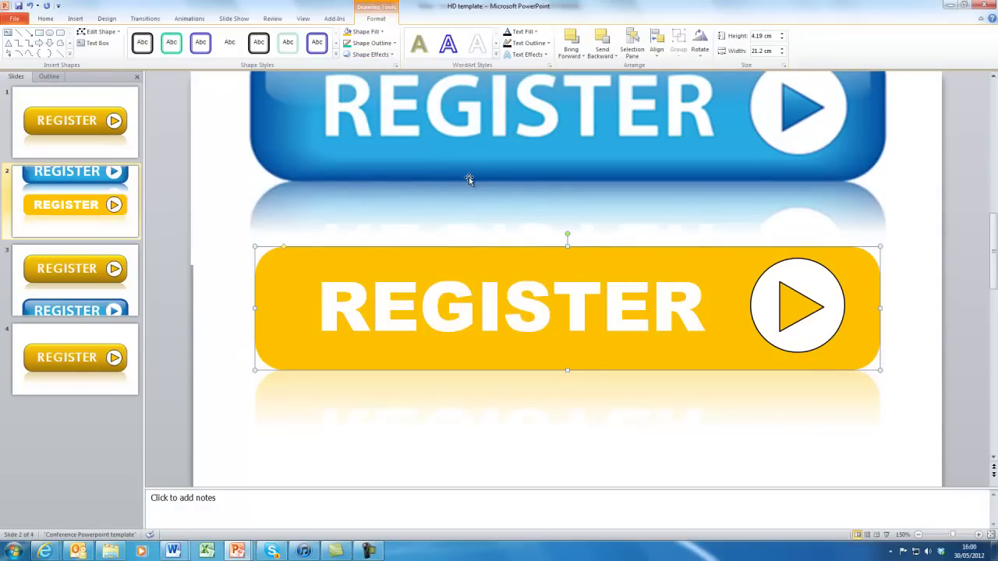
Give the gold shape the first bevel preset and view its 3-D format options without changing them
click(392, 55)
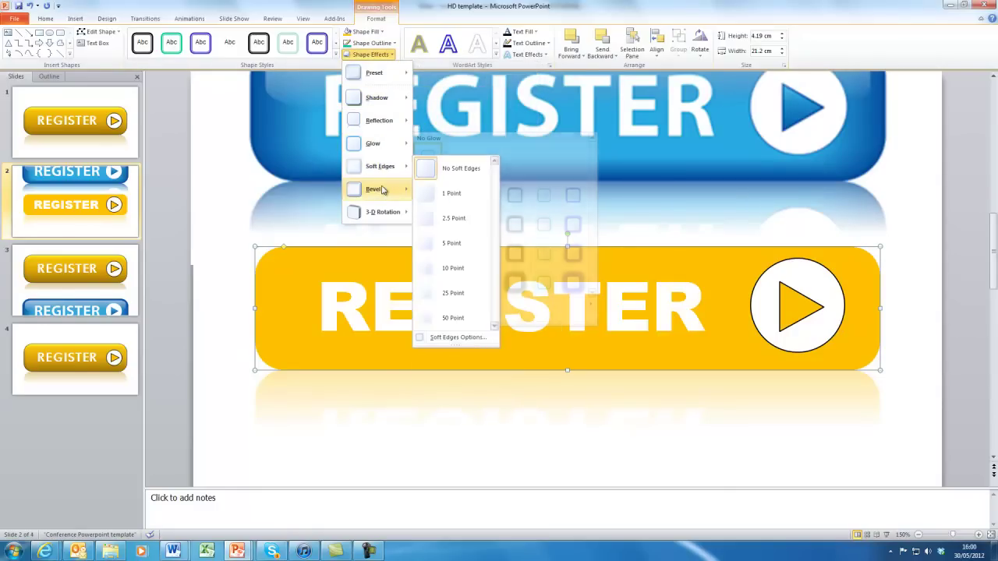
mouse_move(382, 190)
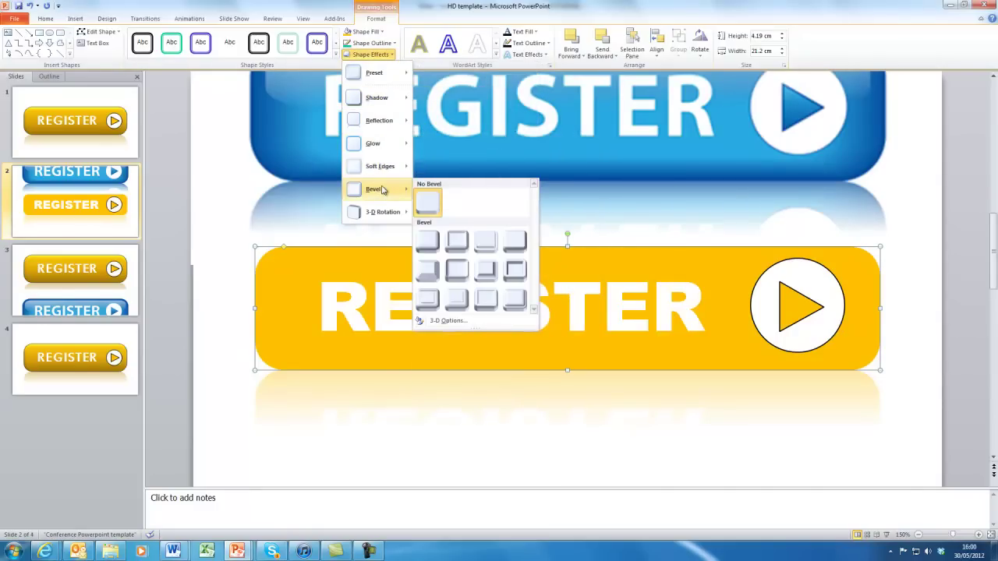
click(432, 247)
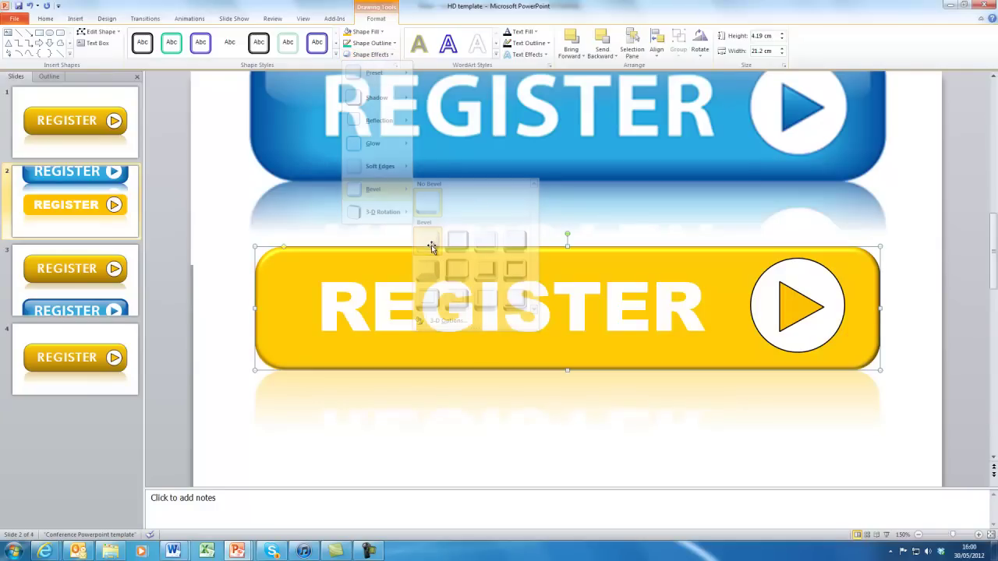
click(390, 54)
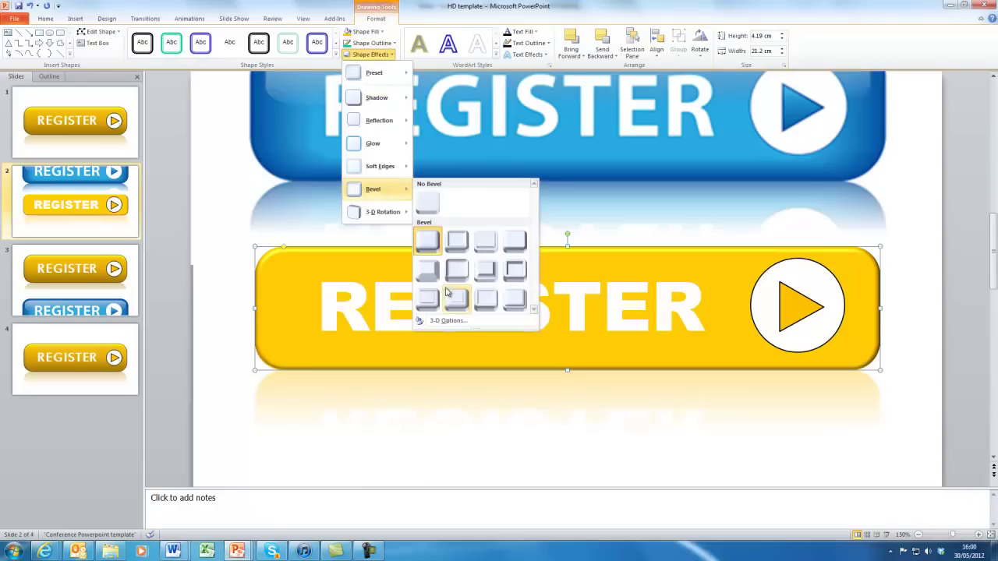
click(445, 321)
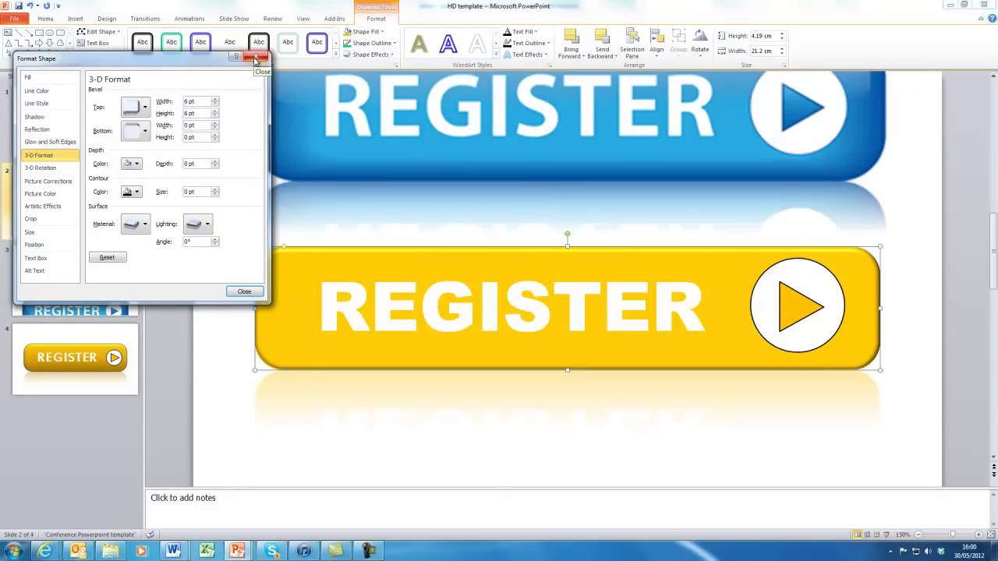
click(257, 58)
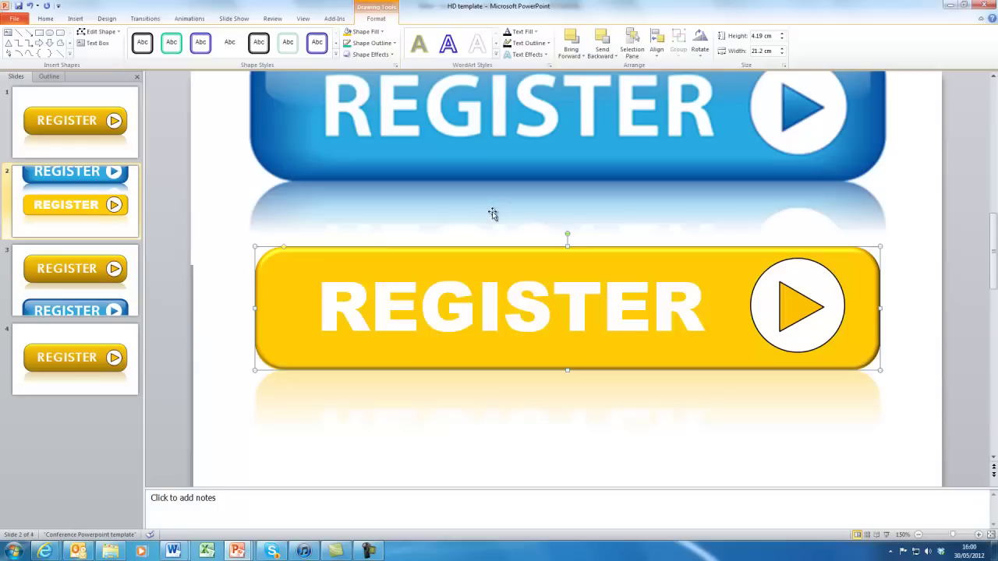
Fill the gold shape with the Linear Up gradient from the dark variations
click(382, 32)
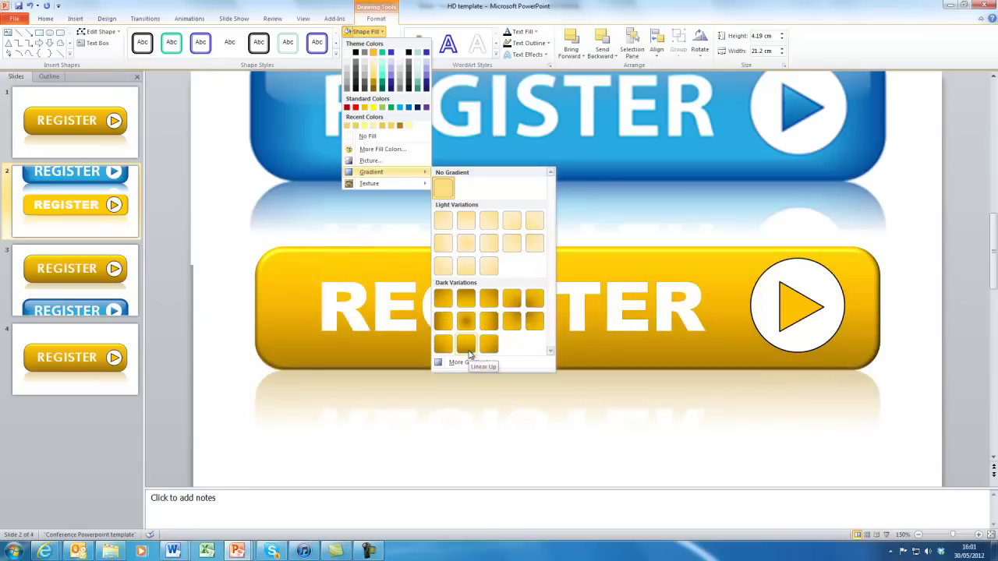
click(466, 355)
click(577, 450)
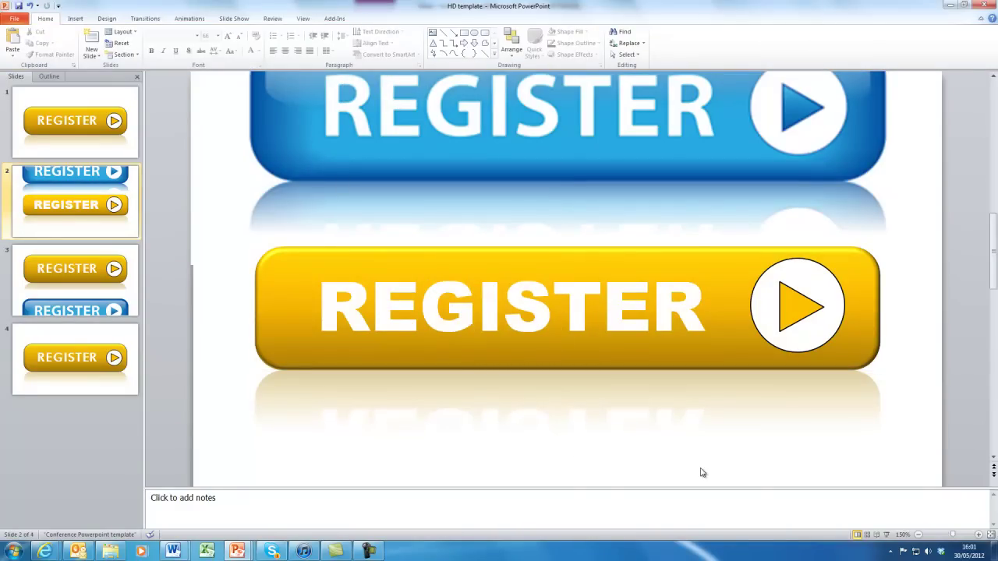
Fill the triangle inside the white circle with a gold linear gradient from the dark variations
scroll(702, 466, up, 2)
click(791, 332)
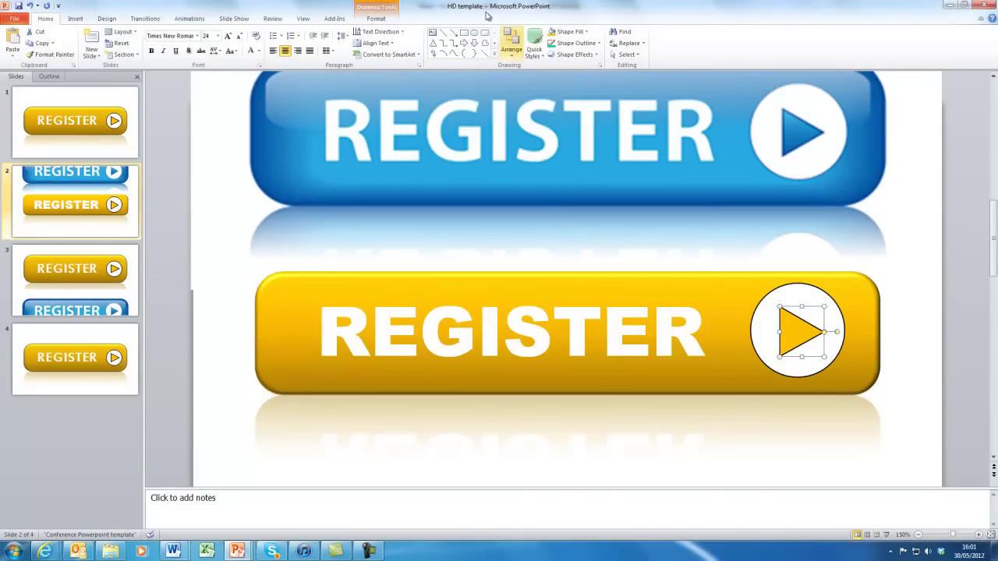
click(374, 18)
click(382, 31)
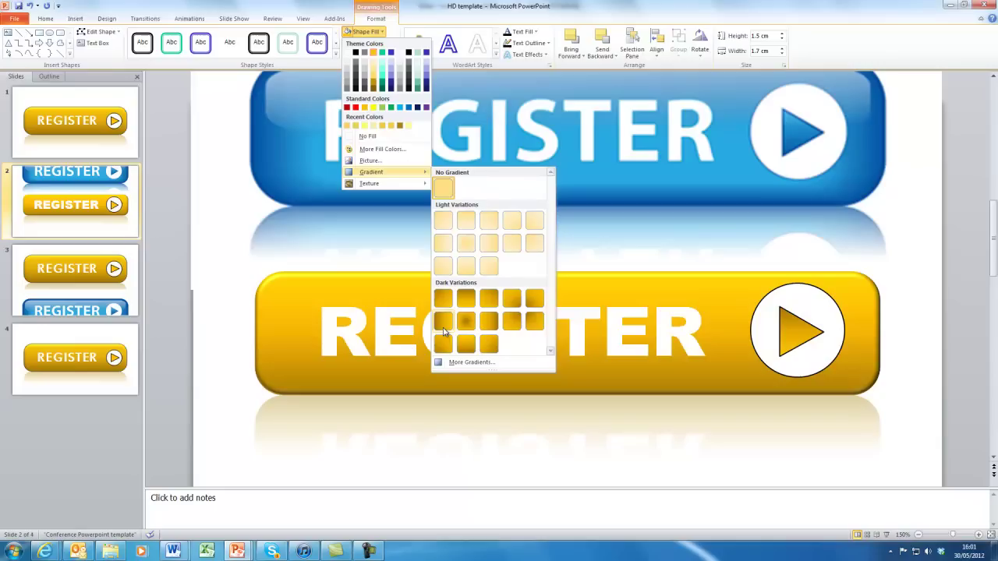
click(442, 331)
click(754, 454)
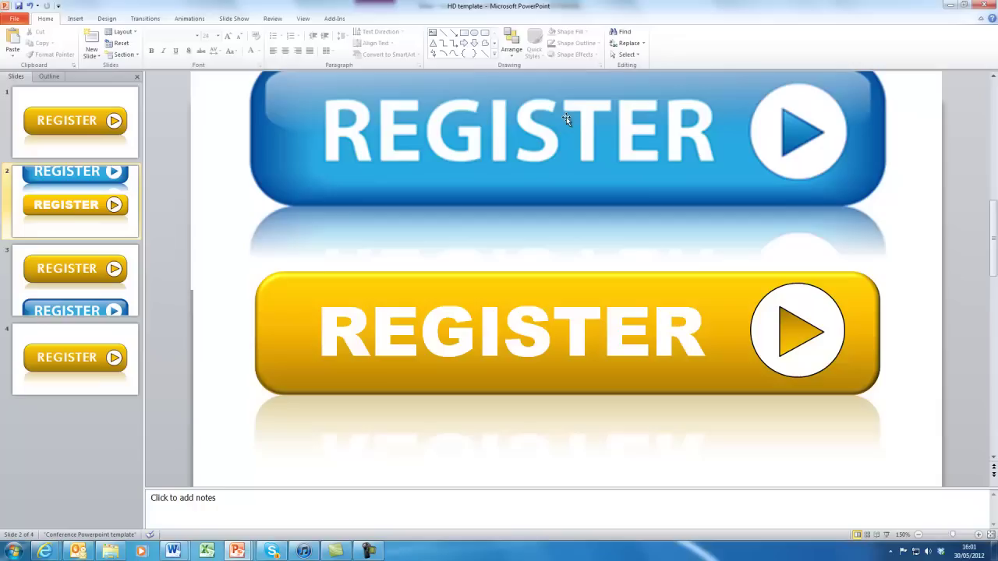
Delete the blue button picture and group the gold shape, white circle and triangle into one object
click(564, 150)
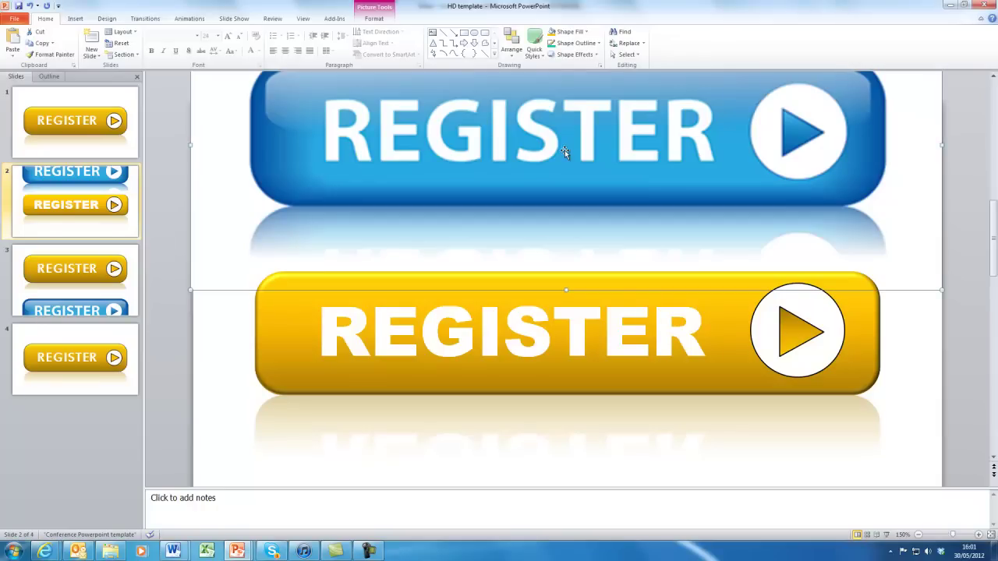
key(Delete)
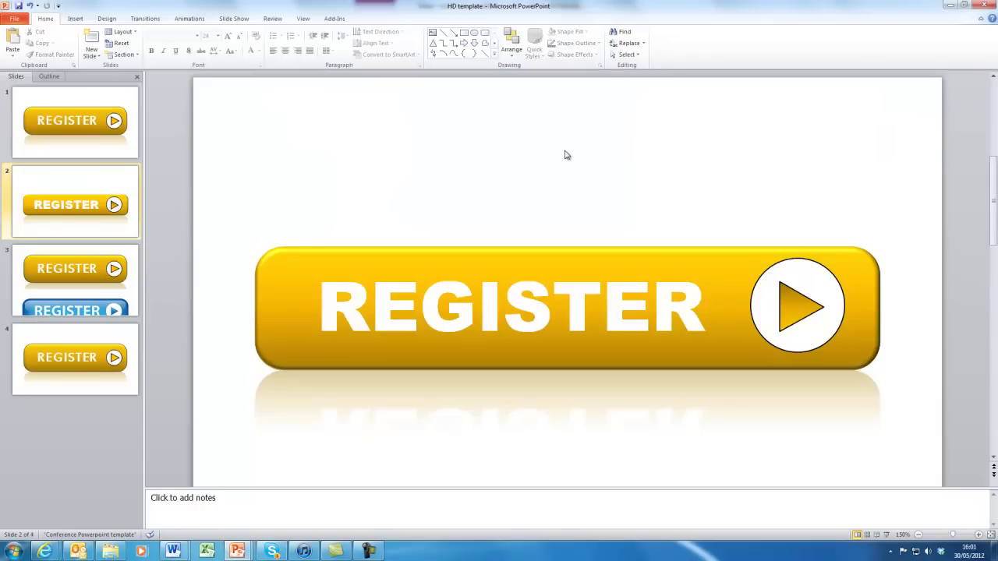
click(569, 250)
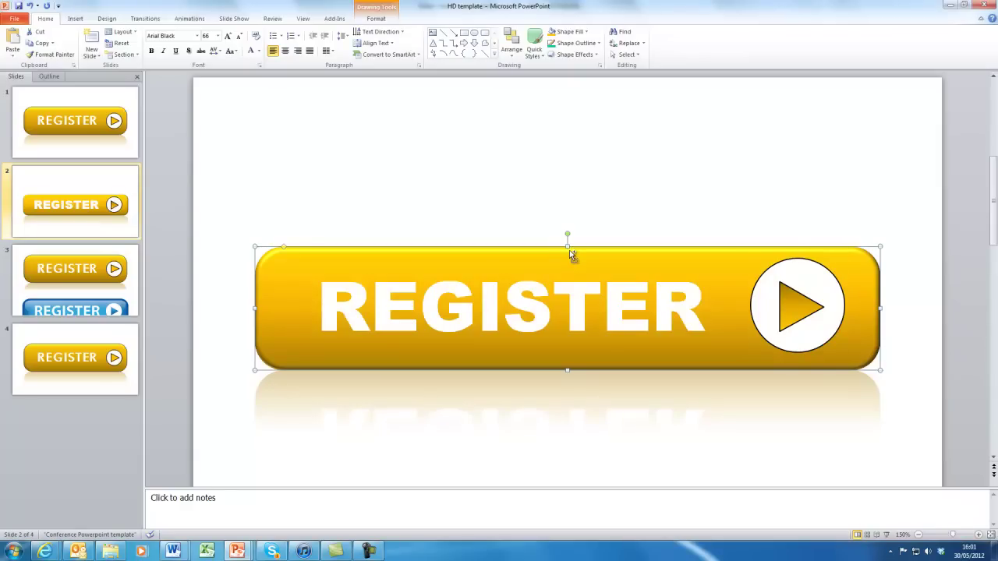
key(ctrl+a)
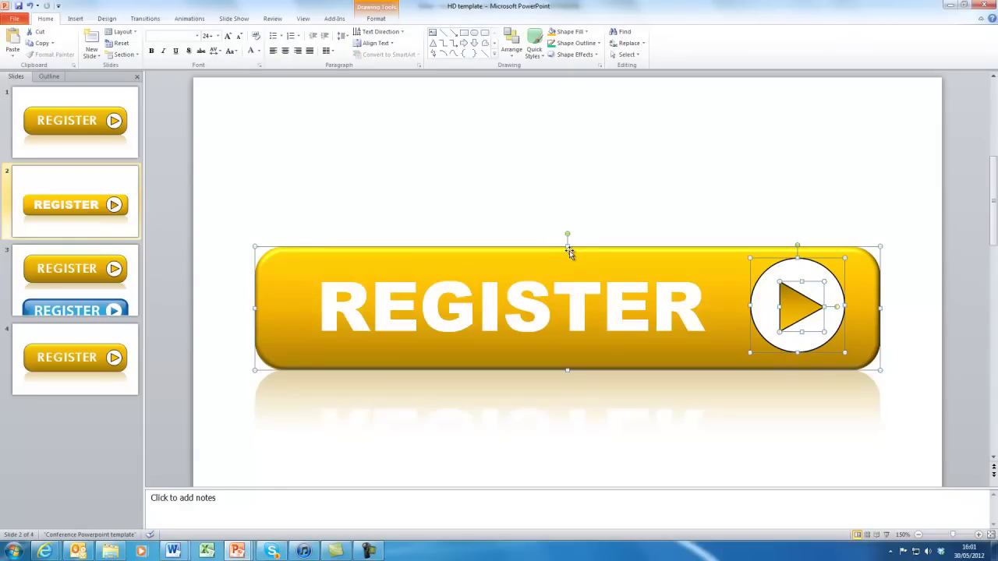
right_click(580, 268)
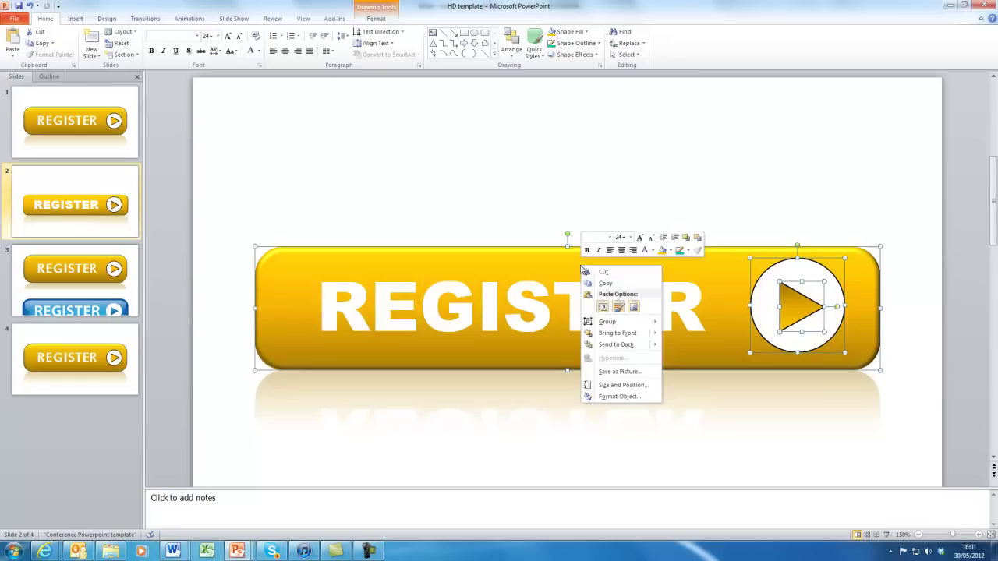
mouse_move(607, 325)
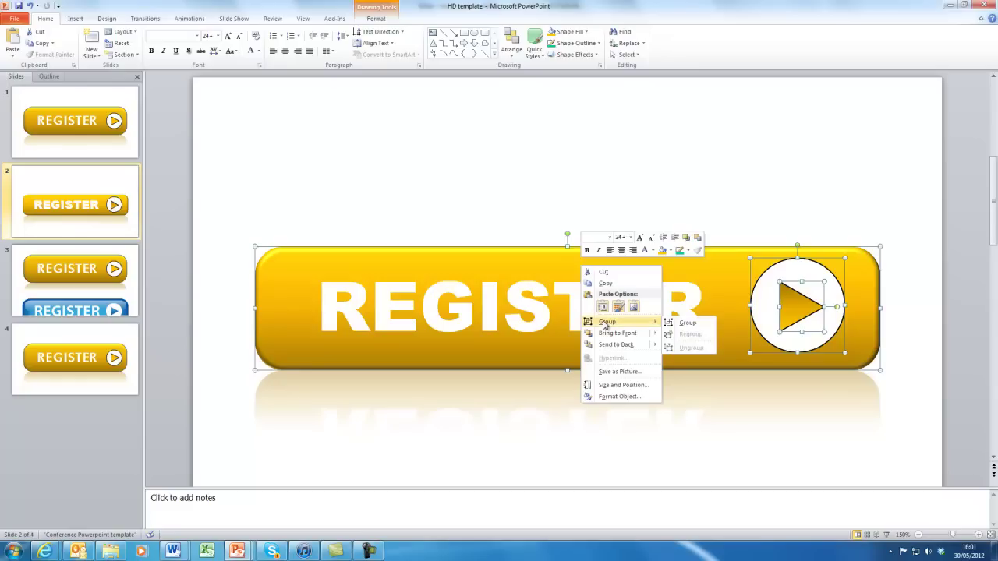
click(691, 323)
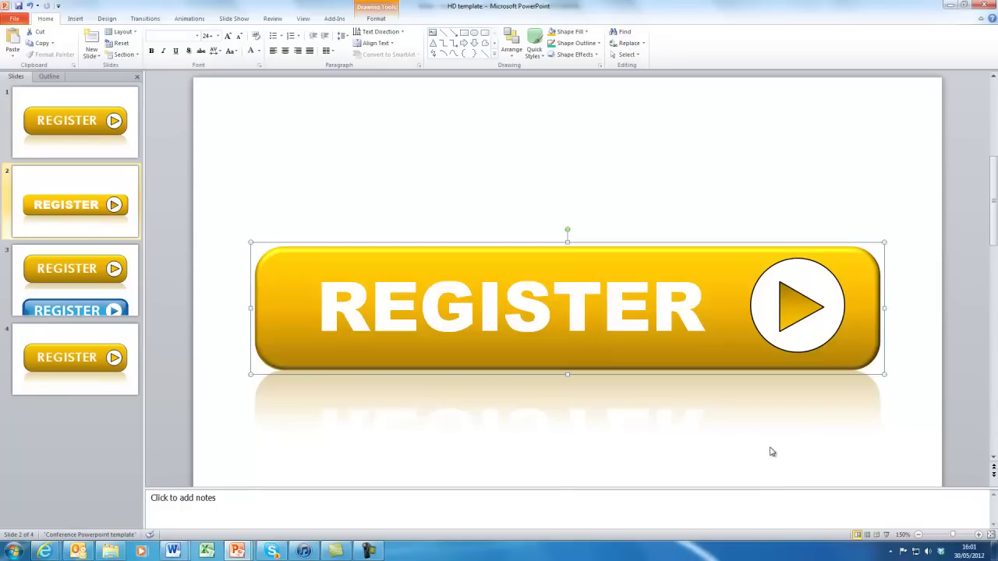
click(600, 304)
right_click(601, 304)
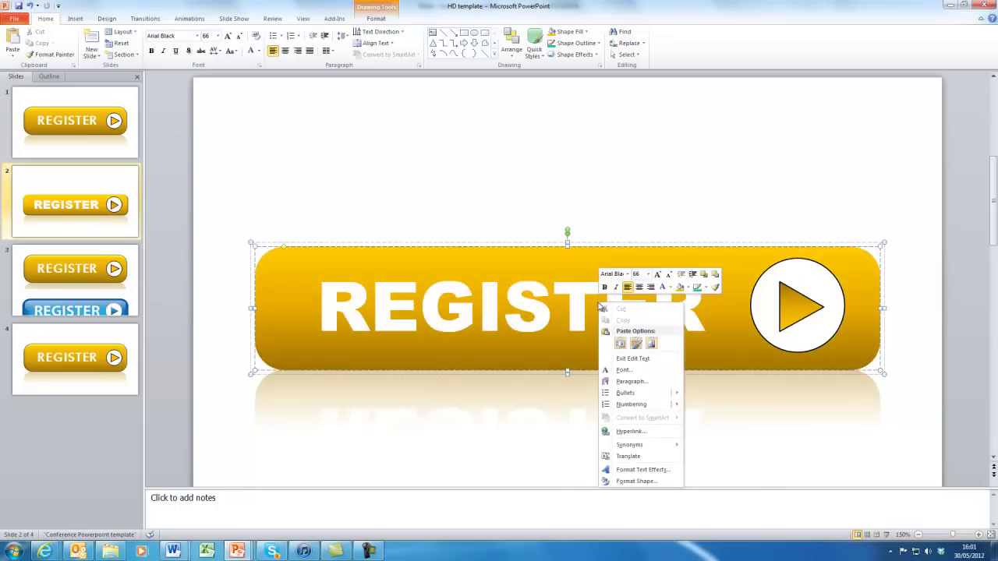
click(454, 468)
click(507, 205)
click(503, 257)
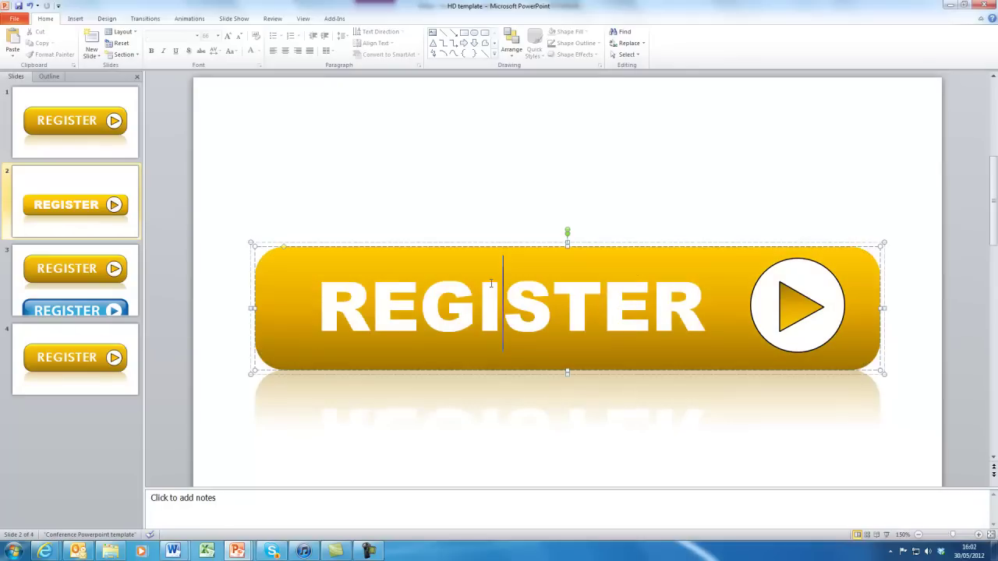
click(491, 195)
Save the grouped button as a PNG picture named "New button" in the Dropbox folder
right_click(435, 269)
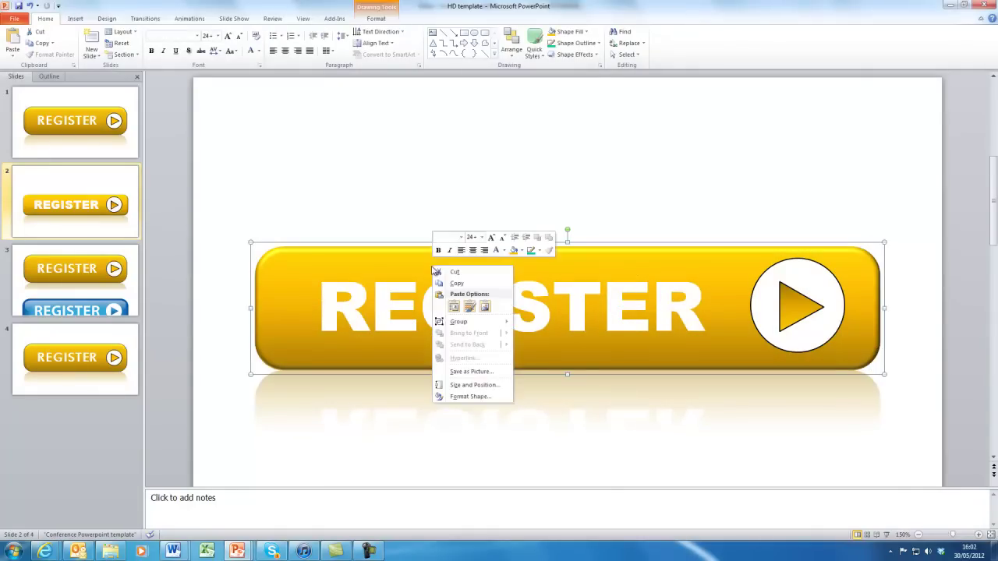
click(464, 374)
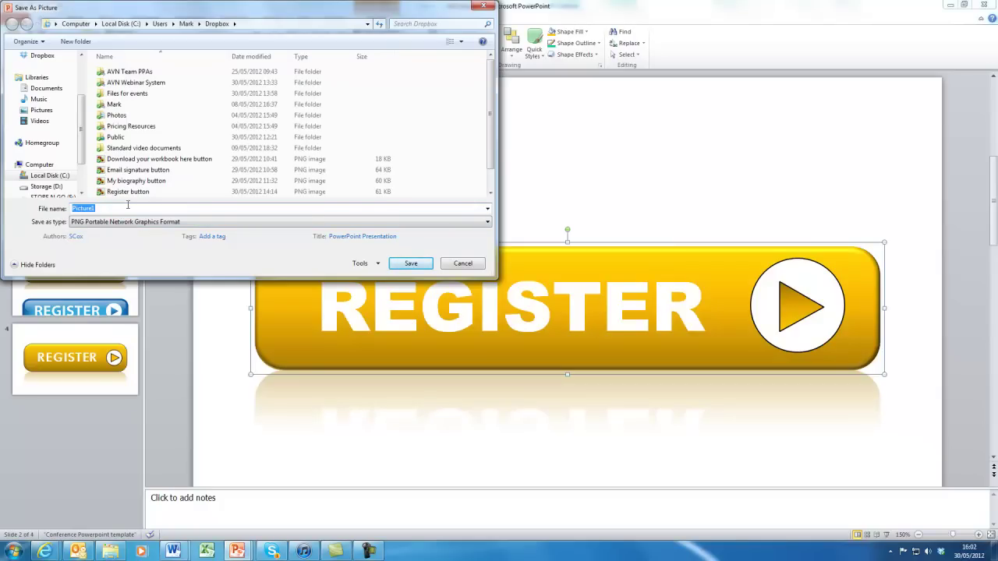
text(New button)
click(411, 264)
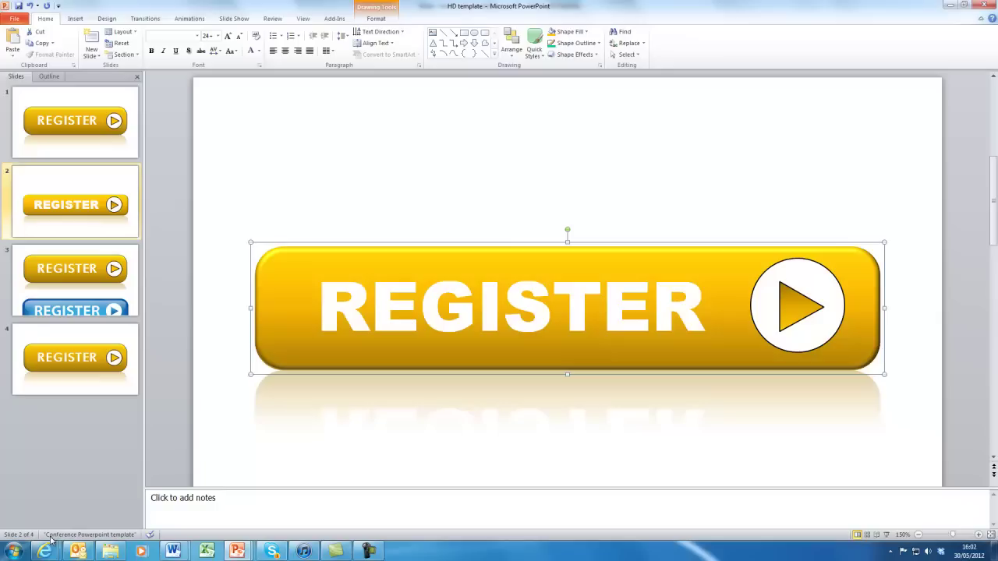
Switch to Windows Explorer and open the "New button" image from the Dropbox folder to check it
click(110, 551)
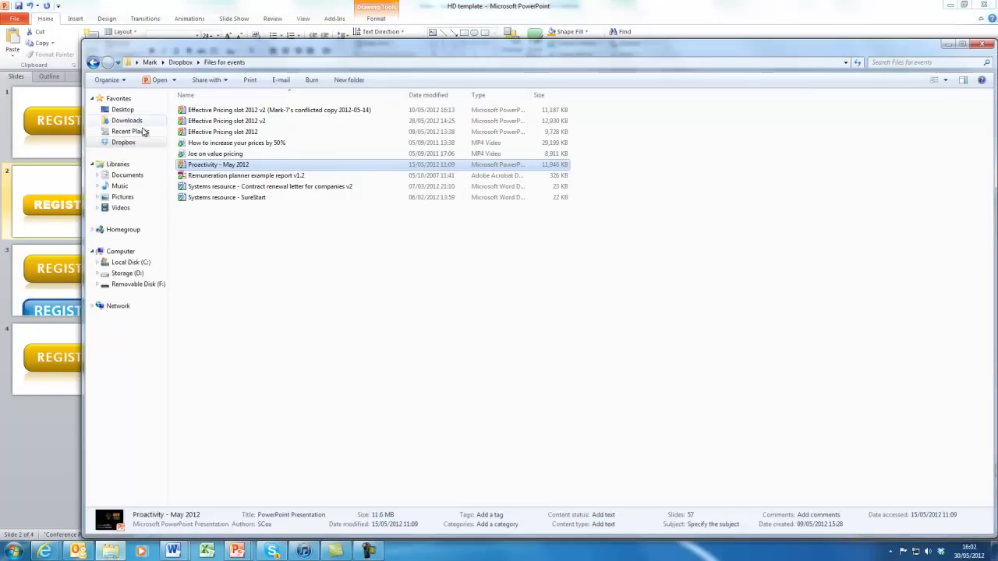
click(180, 62)
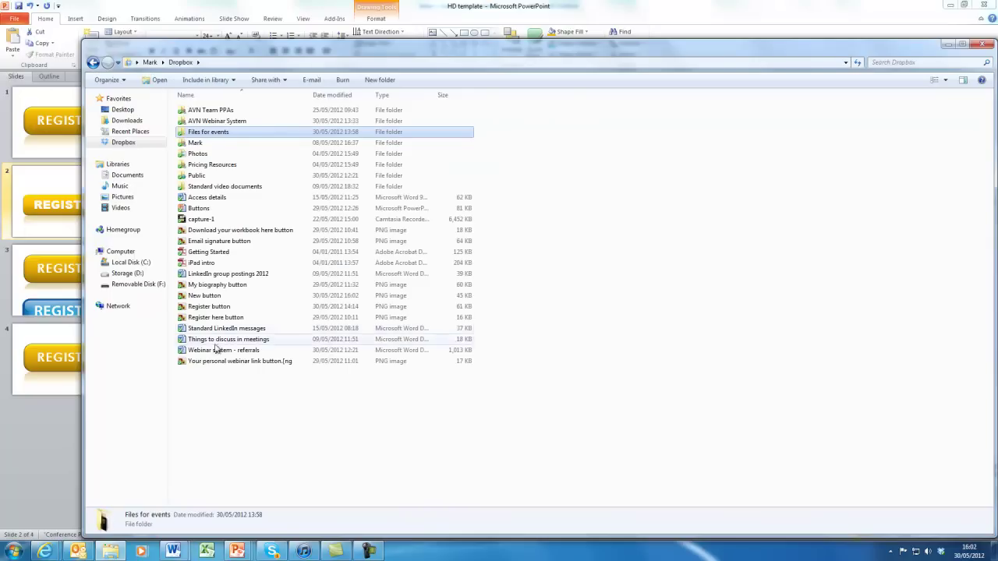
click(204, 296)
double_click(204, 297)
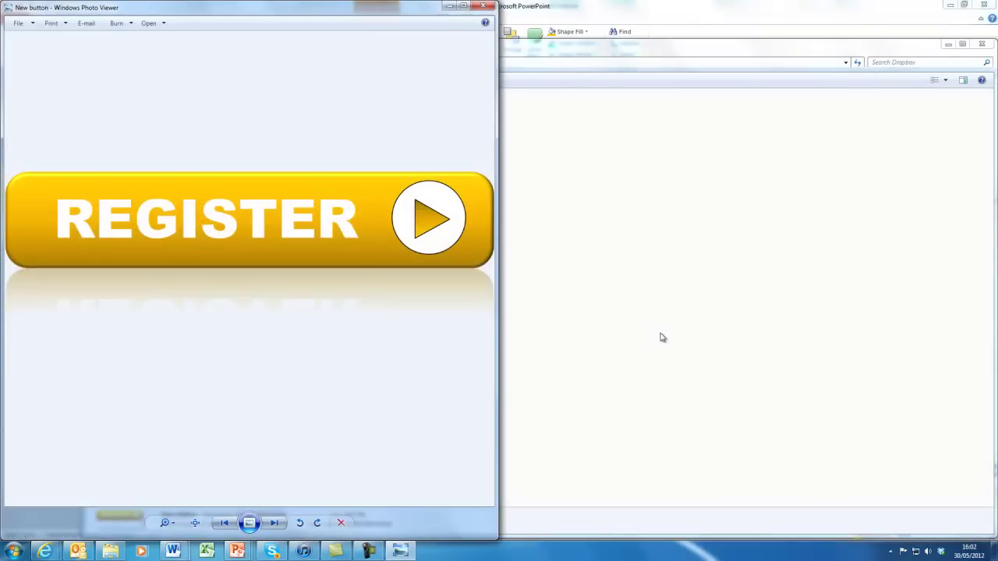